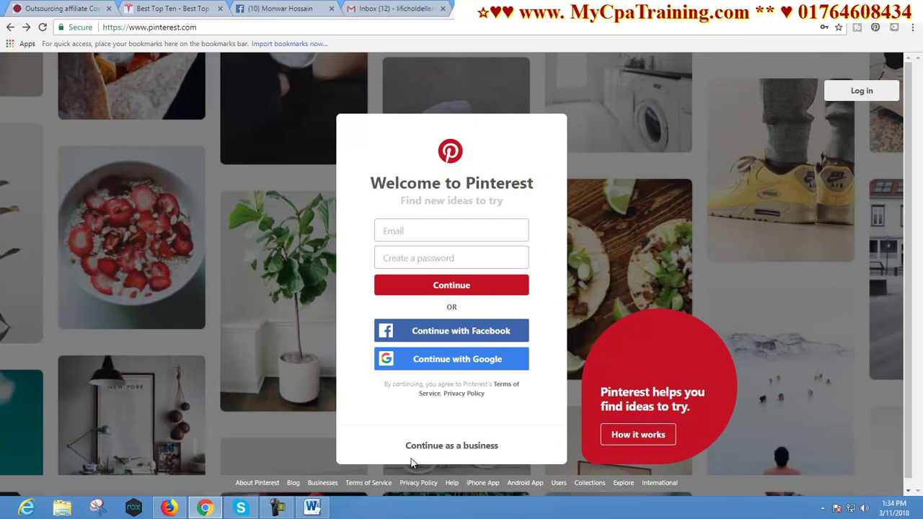
Open the business account sign-up form and enter the account's e-mail address and password.
click(447, 447)
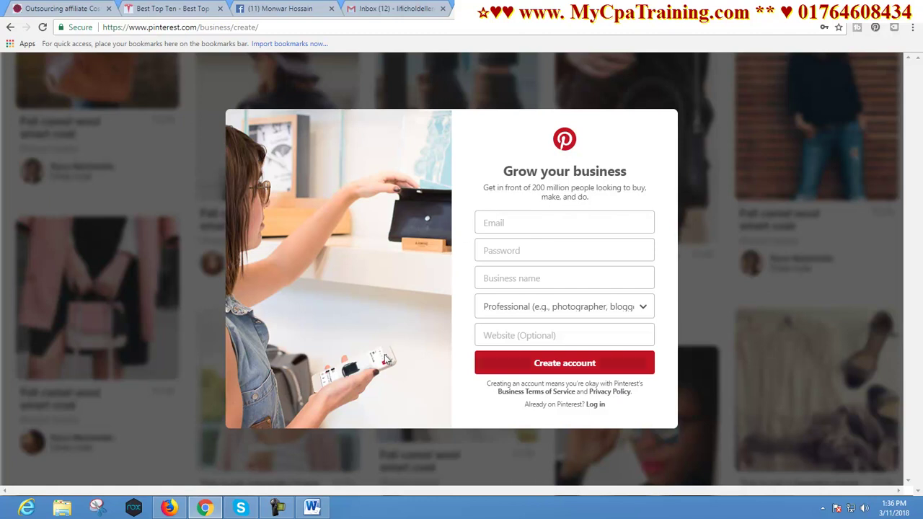
click(558, 224)
key(ctrl+v)
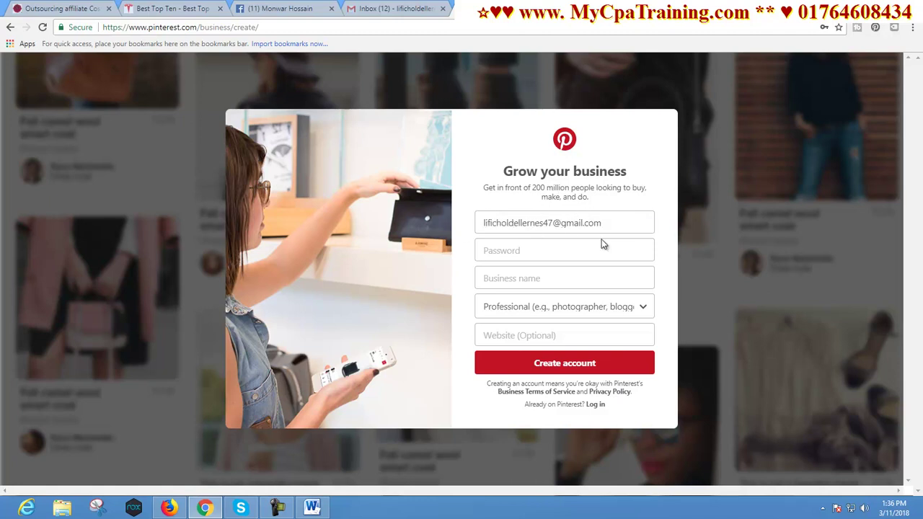
click(540, 253)
text(a)
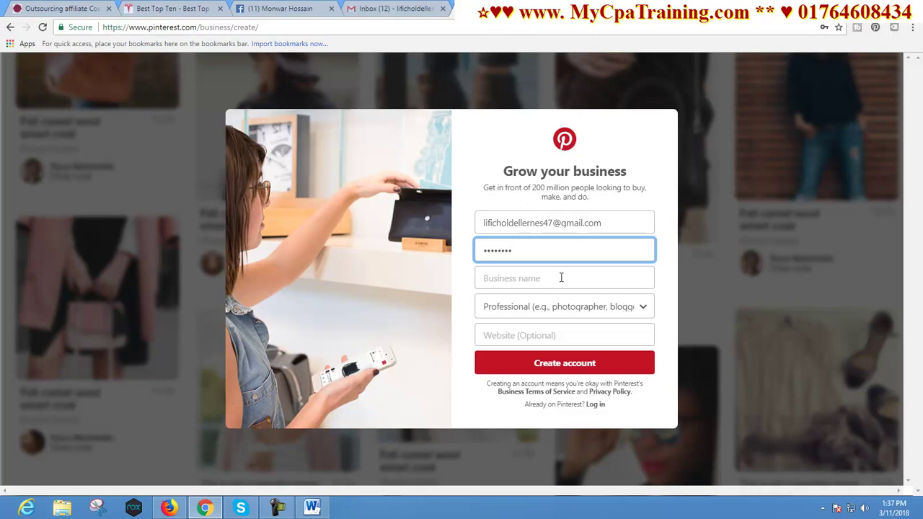
Enter "Tshirt Lover" as the business name.
click(502, 280)
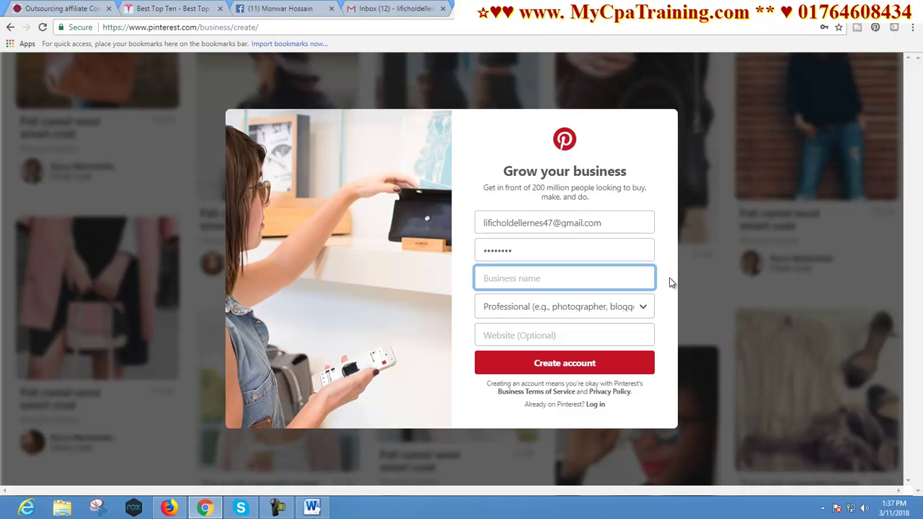
text(T)
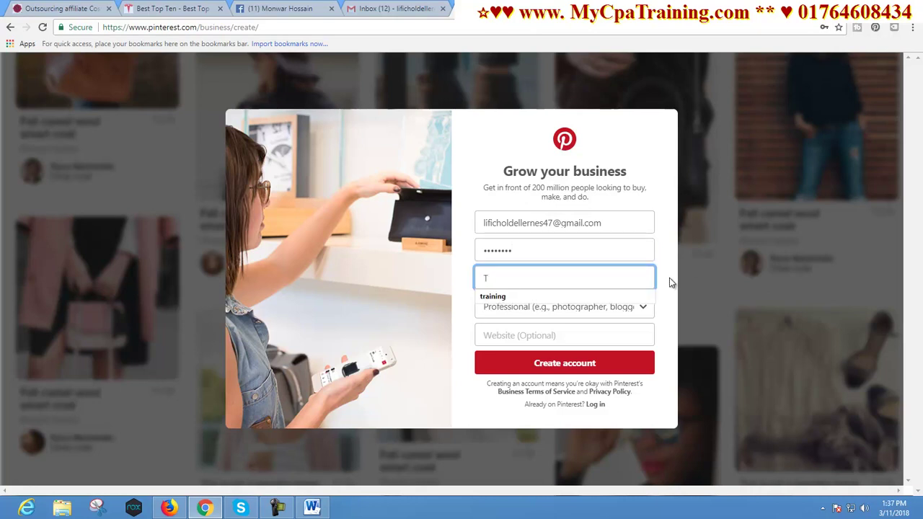
text(sh)
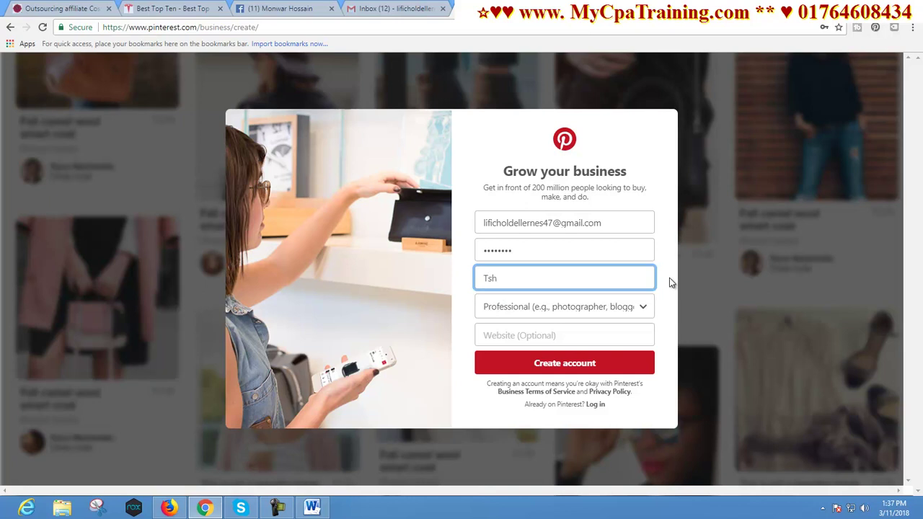
text(irt Lover)
click(666, 326)
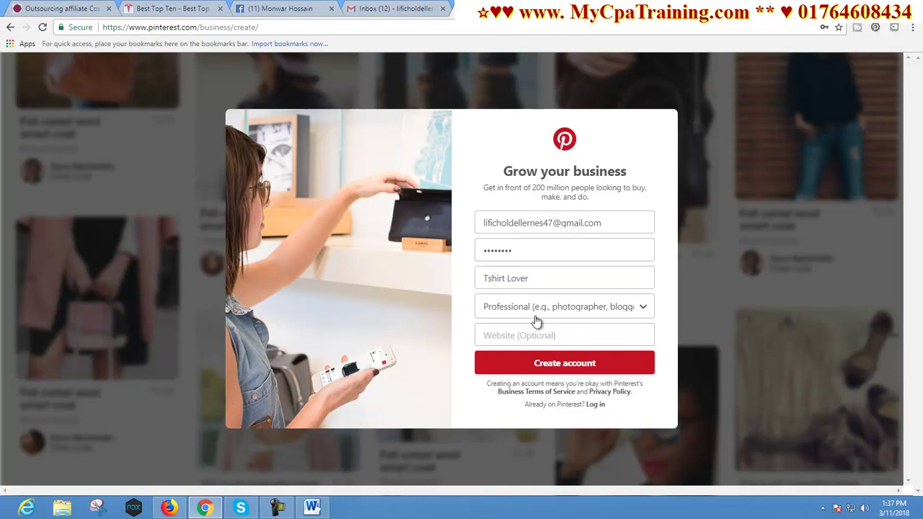
Set the business type to Online Marketplace, leave the website empty and create the account.
click(644, 310)
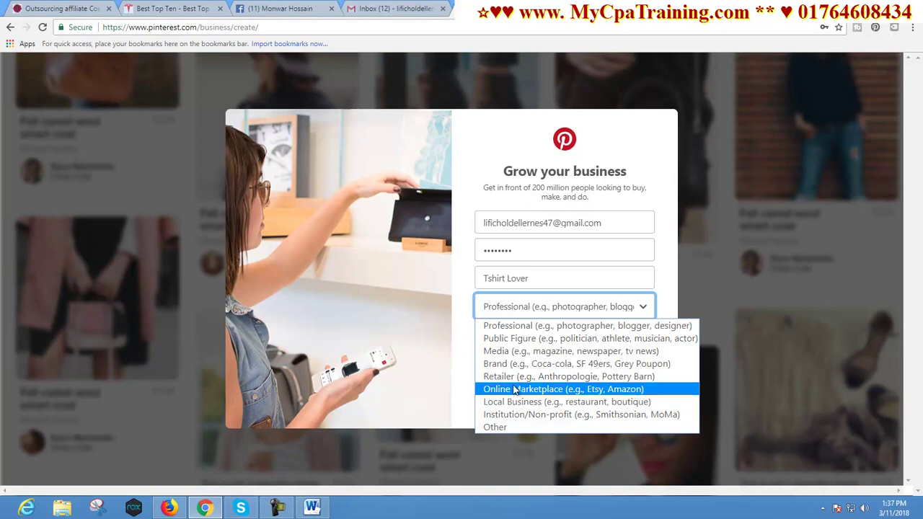
click(557, 390)
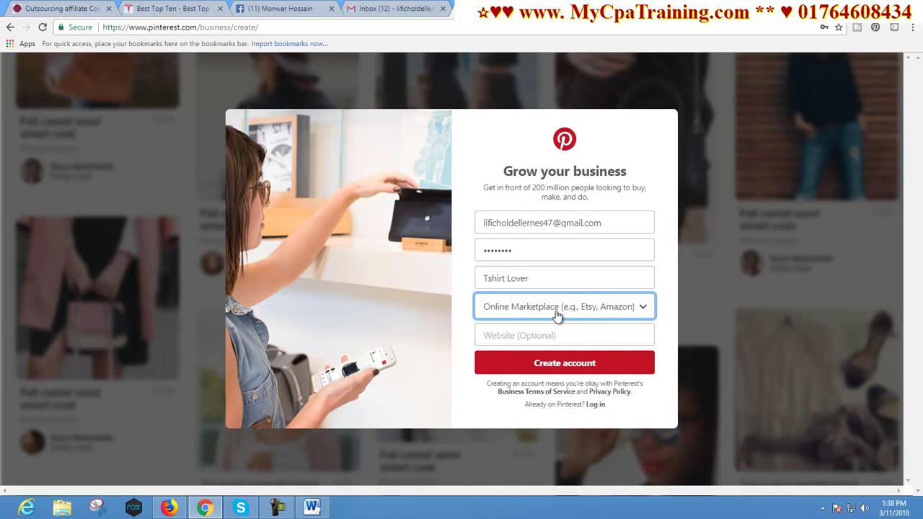
click(558, 366)
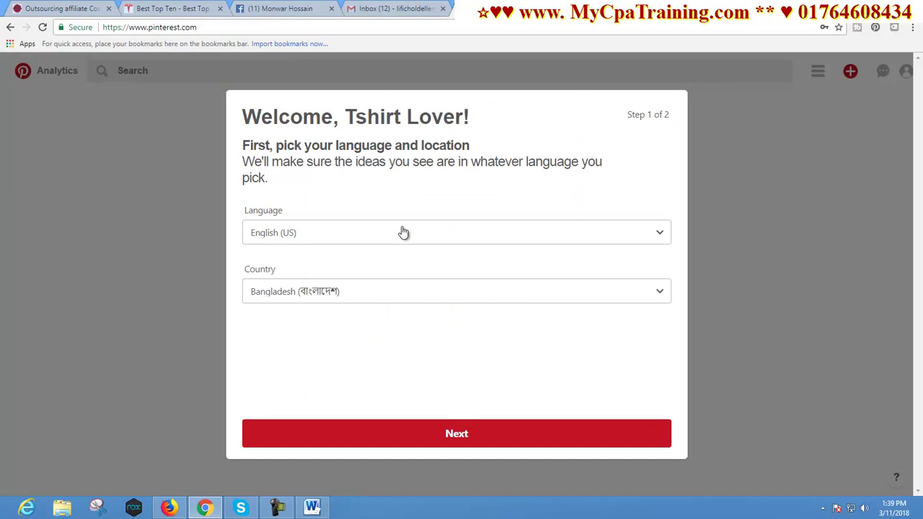
Keep English (US) as the language and Bangladesh as the country, and continue to the interests selection.
click(660, 234)
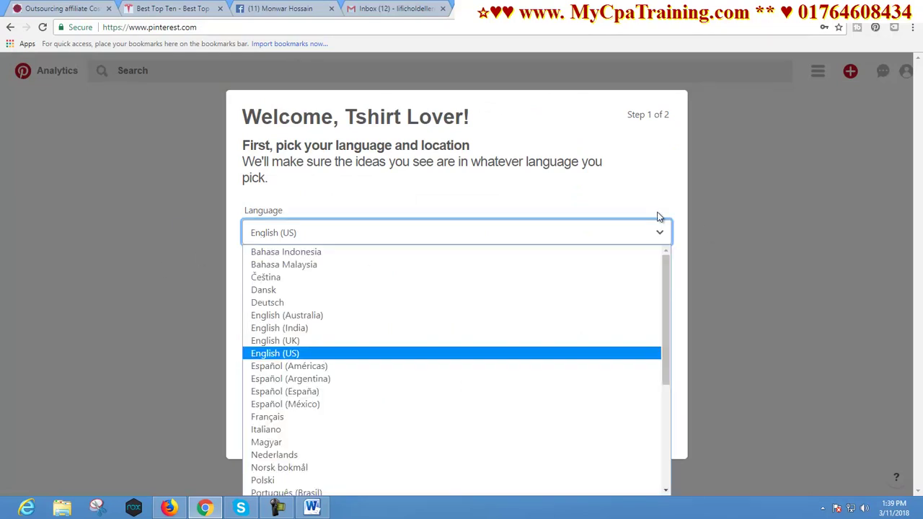
click(655, 196)
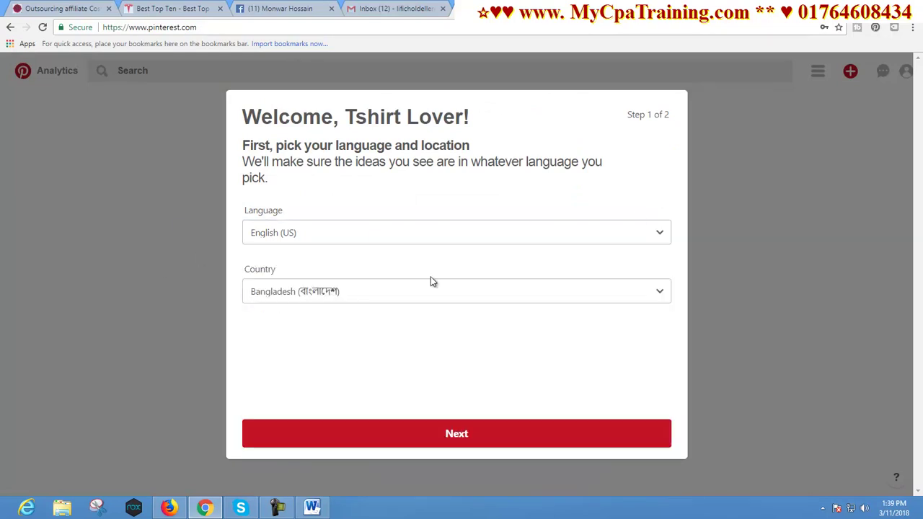
click(659, 301)
click(651, 316)
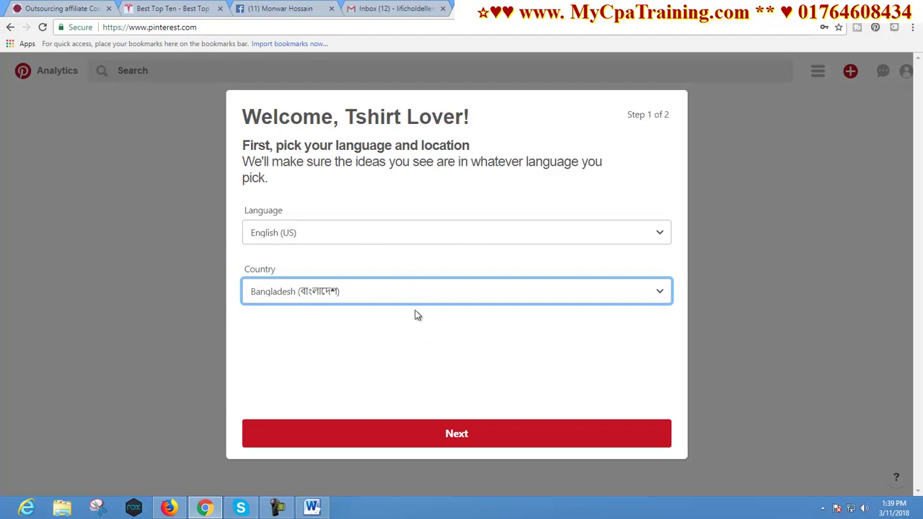
click(456, 436)
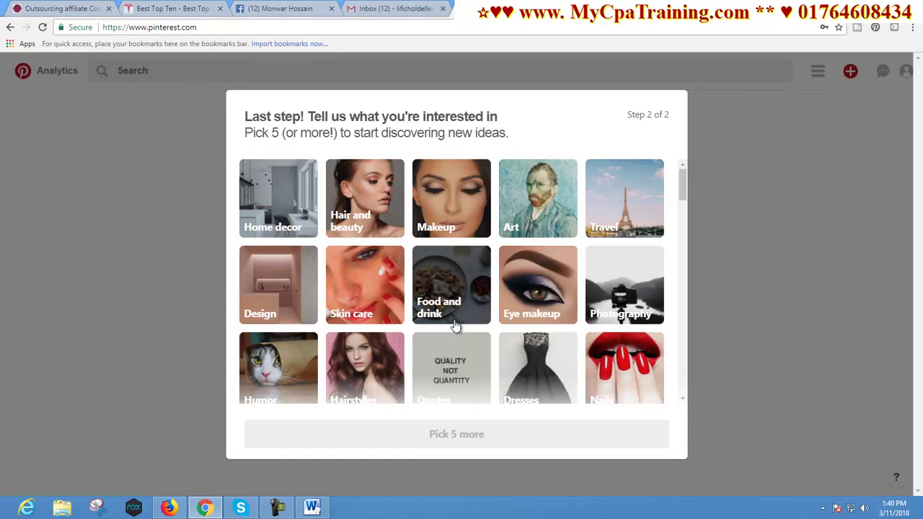
Choose the interests Home decor, Hair and beauty, Skin care, Dresses, Nails and Hairstyles, and finish the setup.
scroll(454, 327, down, 15)
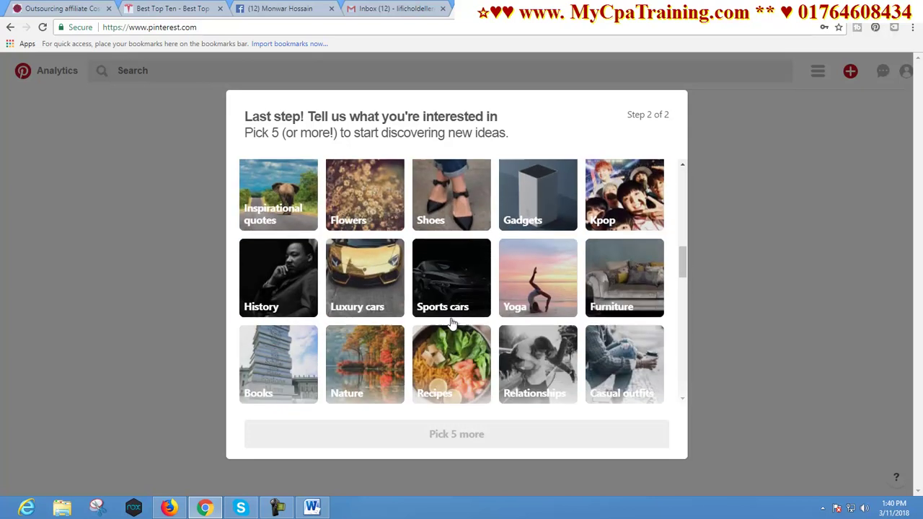
scroll(451, 324, up, 15)
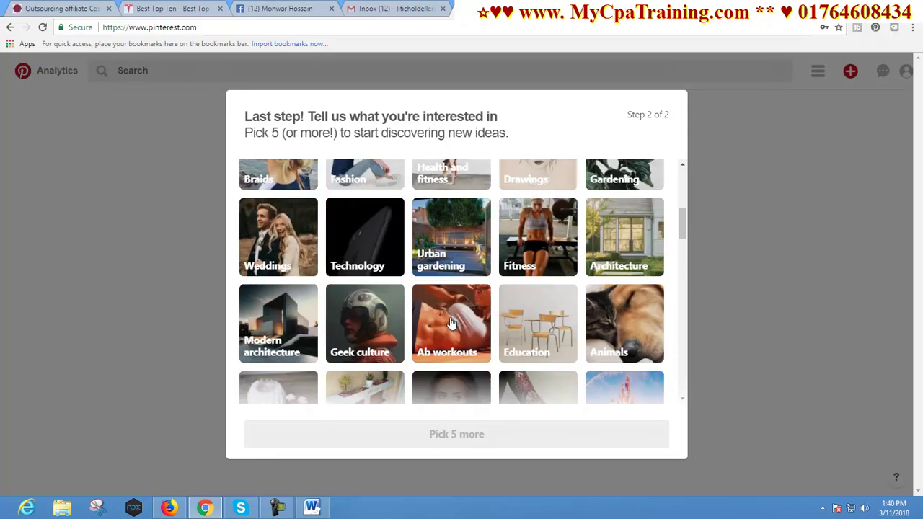
scroll(451, 324, up, 1)
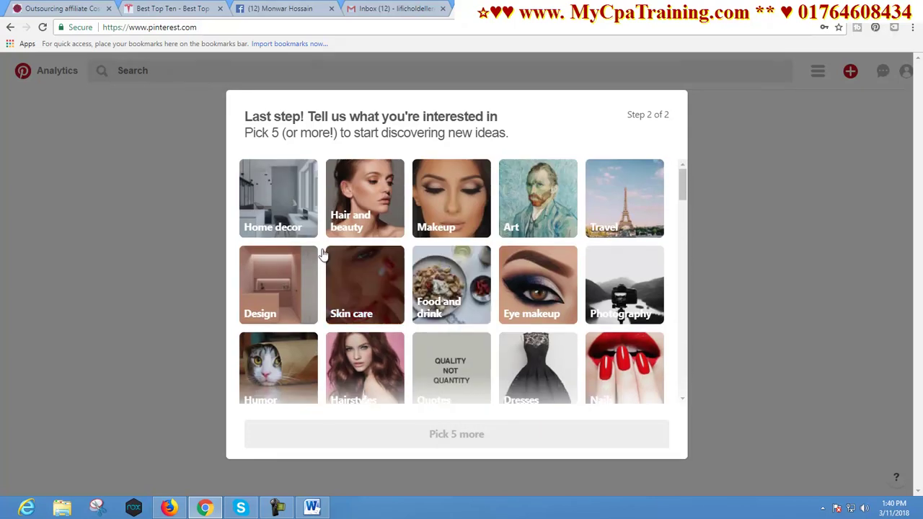
click(295, 213)
click(370, 211)
click(370, 315)
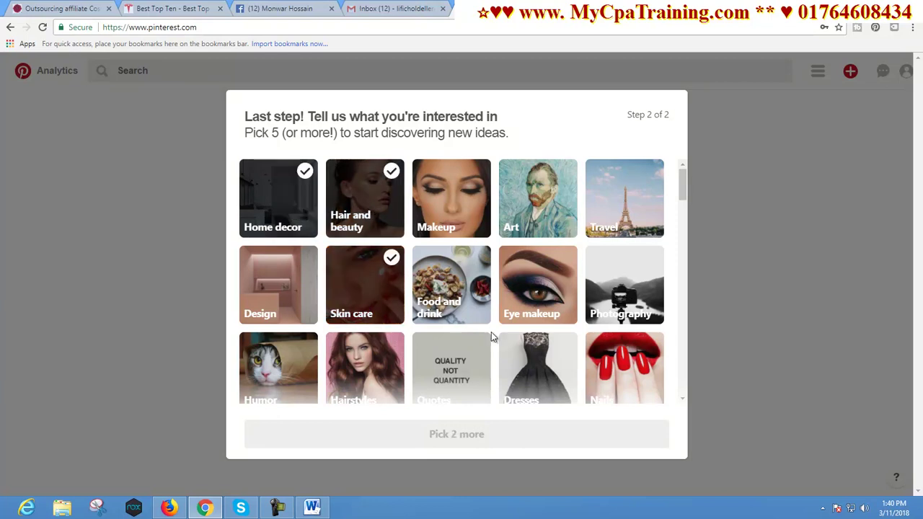
click(540, 368)
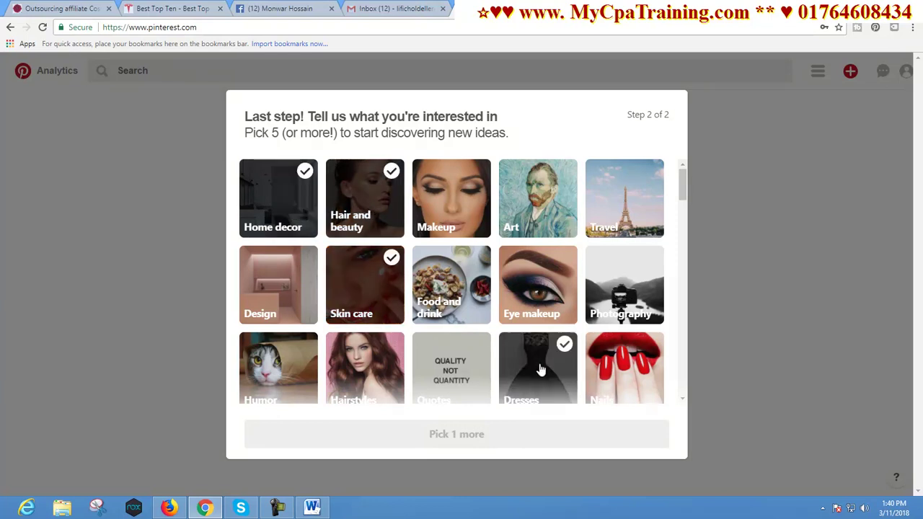
click(625, 372)
click(383, 372)
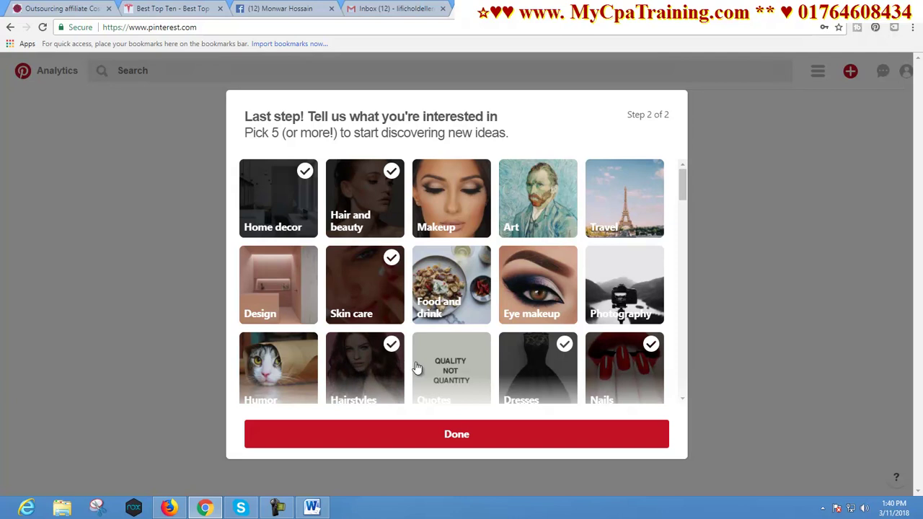
click(461, 437)
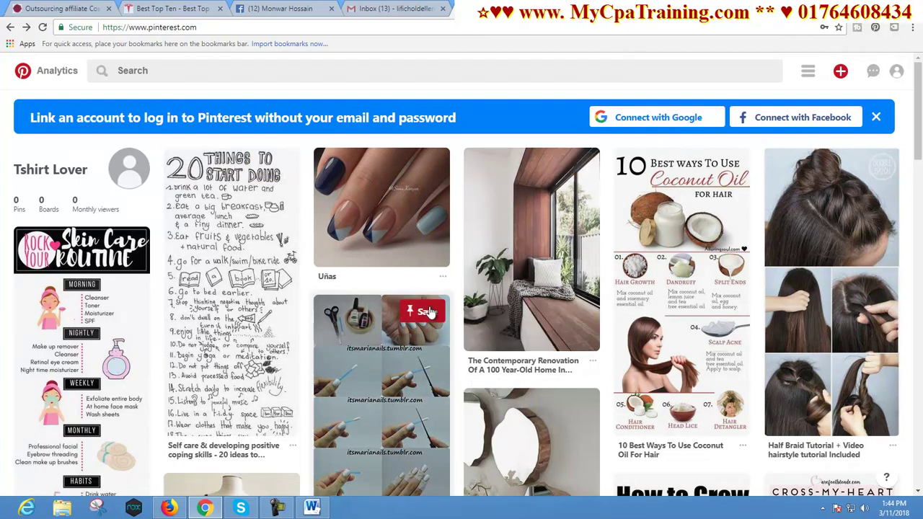
Open the account's settings page.
click(896, 72)
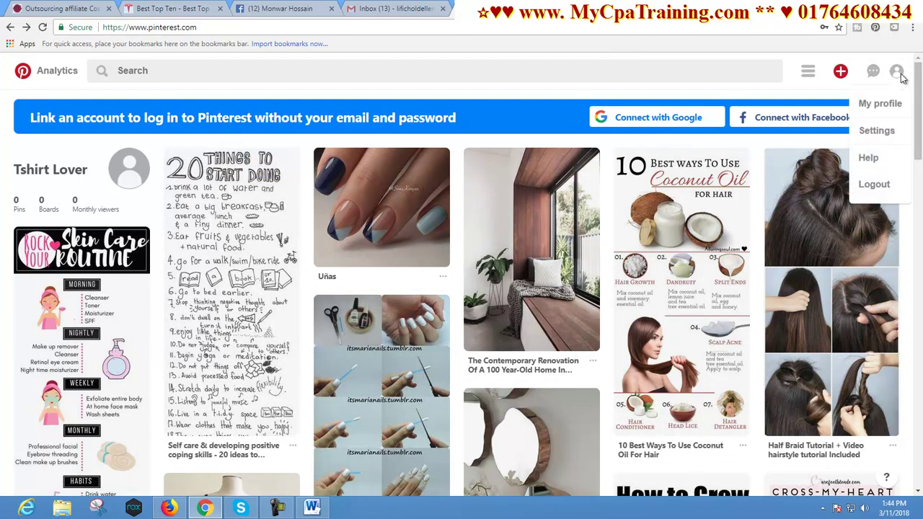
click(876, 129)
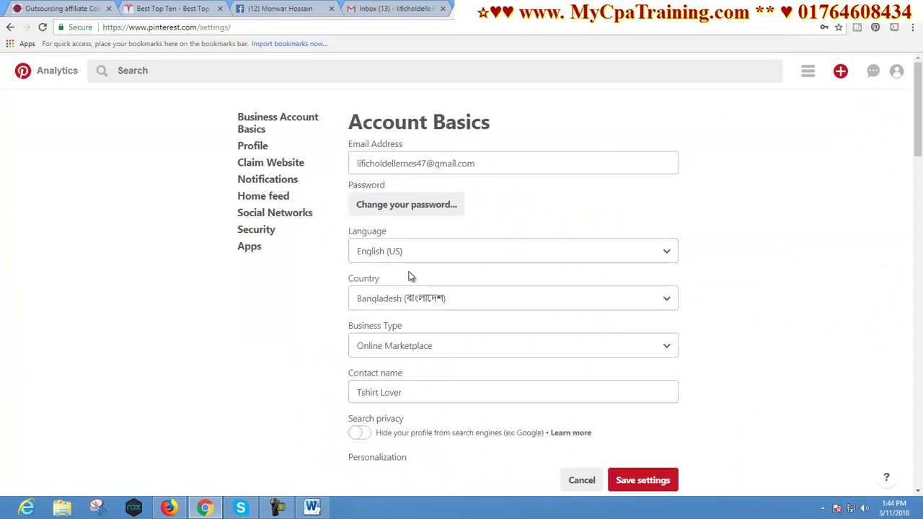
Look through the account settings from Account Basics down to the Social Networks and Security sections.
scroll(725, 327, down, 3)
scroll(726, 327, up, 3)
scroll(450, 342, down, 3)
scroll(445, 331, down, 5)
scroll(445, 336, up, 4)
scroll(445, 336, down, 10)
scroll(441, 320, down, 1)
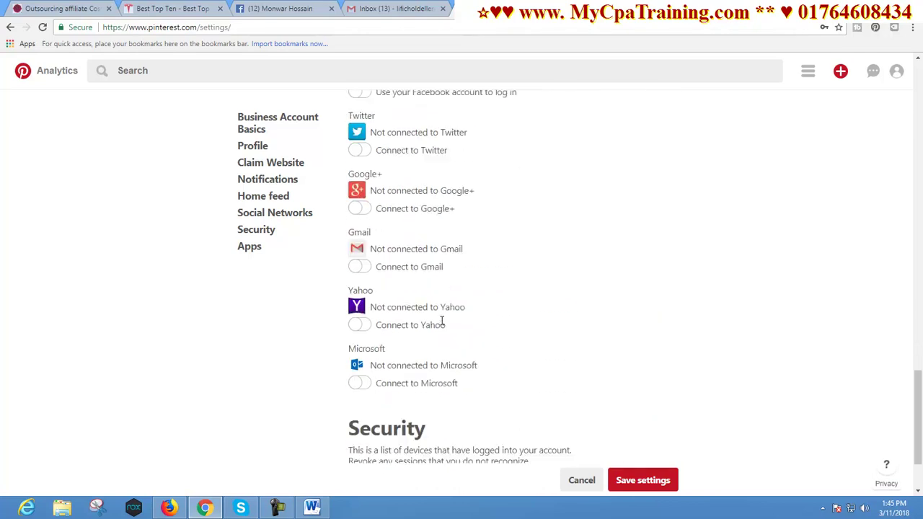
scroll(440, 320, up, 12)
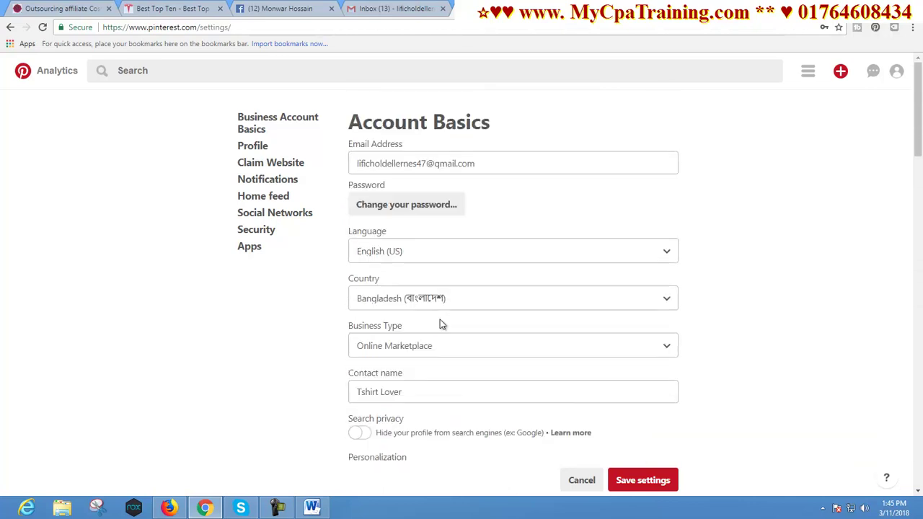
scroll(498, 210, down, 1)
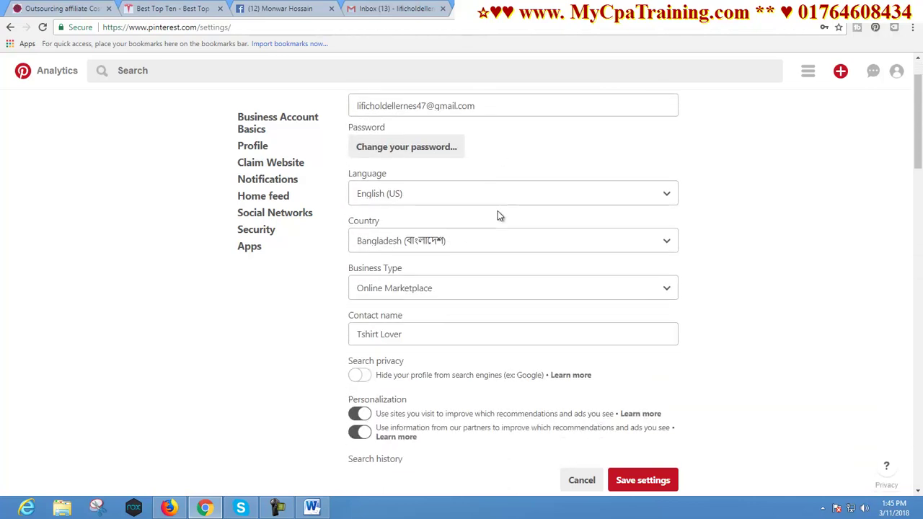
scroll(498, 211, up, 1)
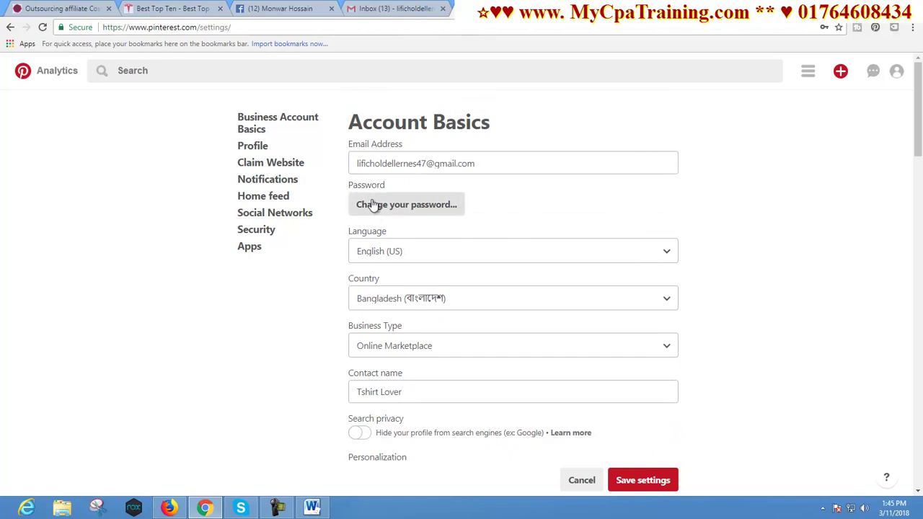
Extend the contact name "Tshirt Lover" with T-shirt and clothing keywords separated by vertical bars.
scroll(520, 211, down, 2)
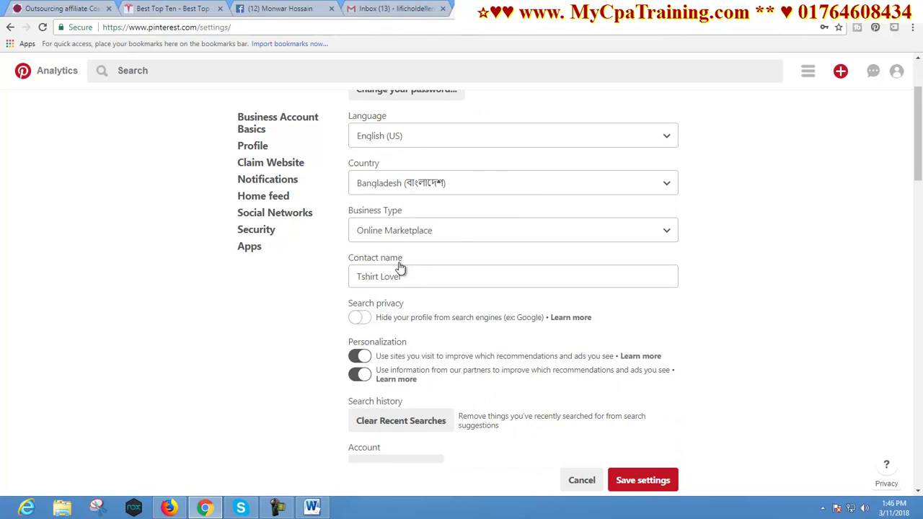
scroll(505, 293, down, 2)
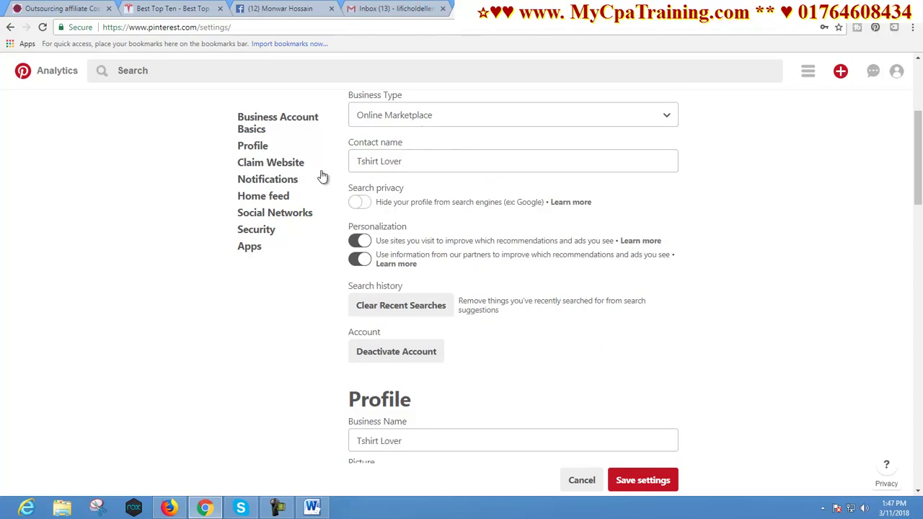
click(406, 161)
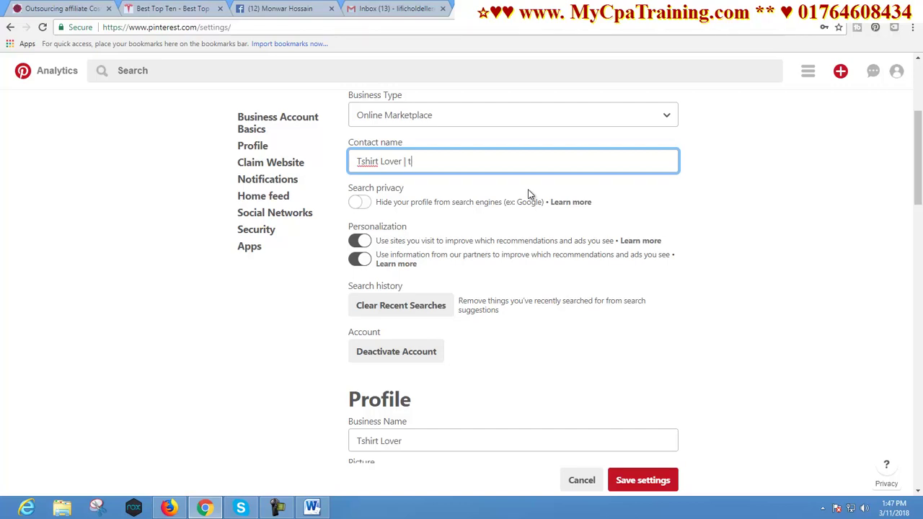
text(hirt)
text(| xlo)
key(BackSpace)
key(BackSpace)
text(clothing)
Change the profile's business name to "Tshirt Lover | clothings | tshirt".
scroll(529, 193, down, 3)
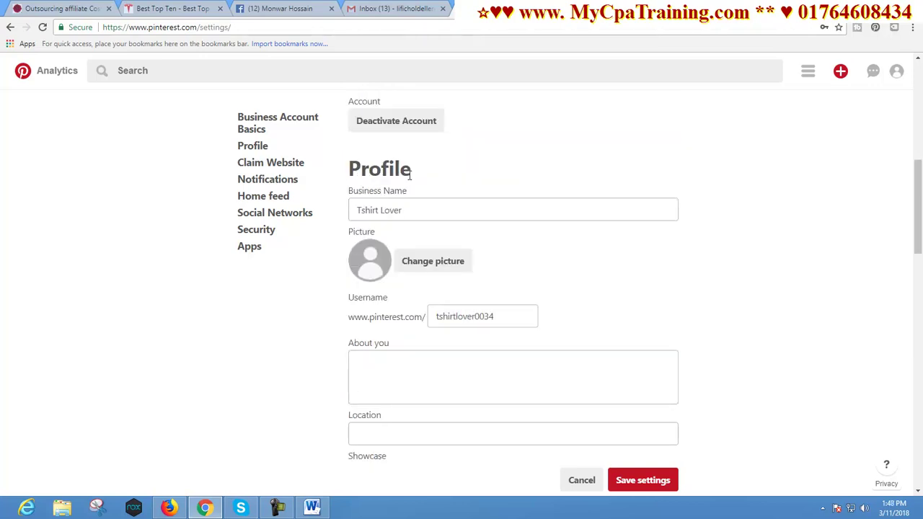
click(539, 207)
text(| clothings | tshirt)
click(555, 276)
Upload the photo of two men holding a sign from the Linkin Park Marketing folder as the profile picture.
click(433, 265)
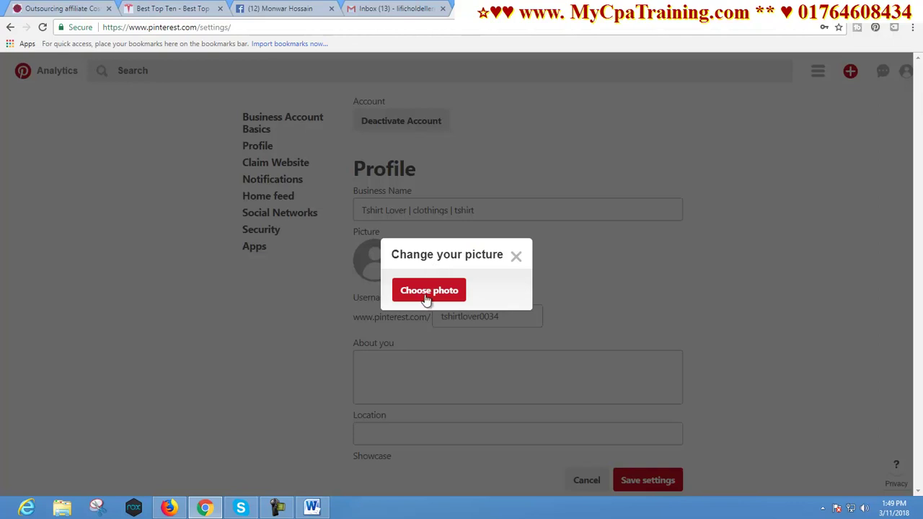
click(447, 293)
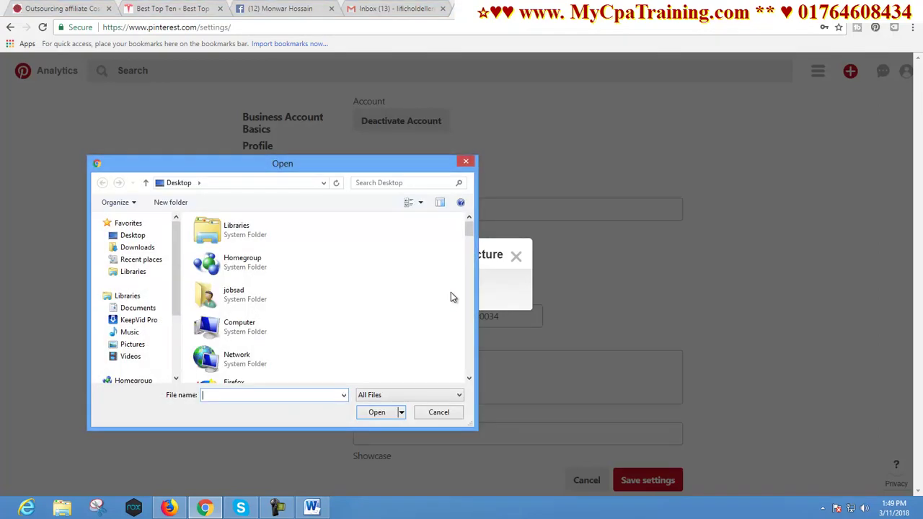
drag(401, 158, 380, 162)
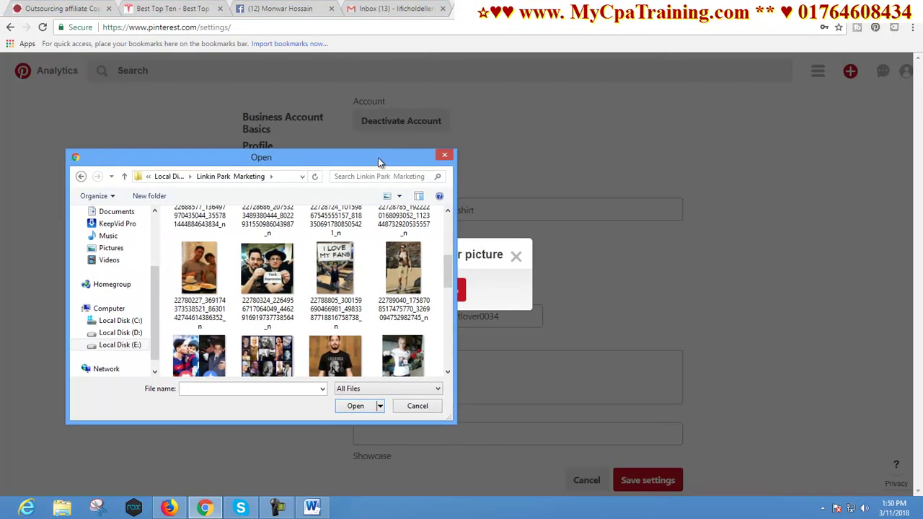
click(267, 296)
click(344, 406)
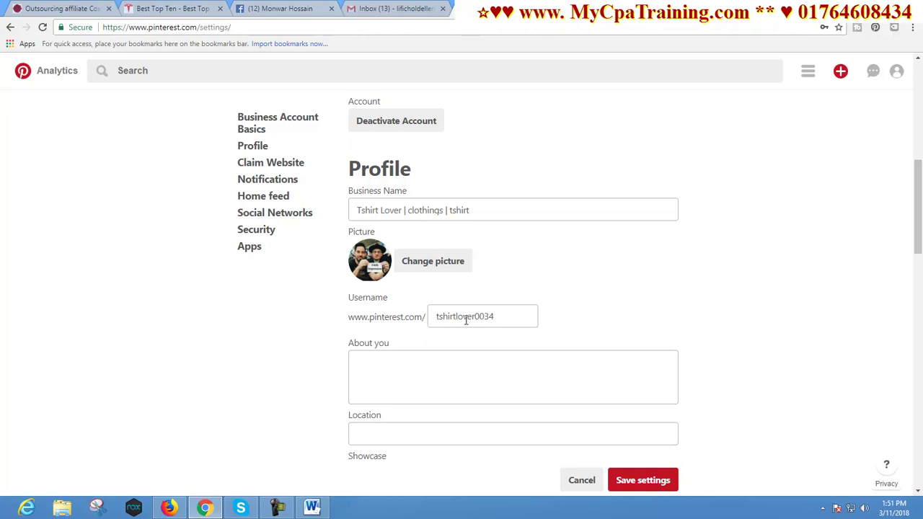
Fill in the profile's About you text with "You will get all kinds of latest t Shirt here....".
scroll(575, 300, down, 2)
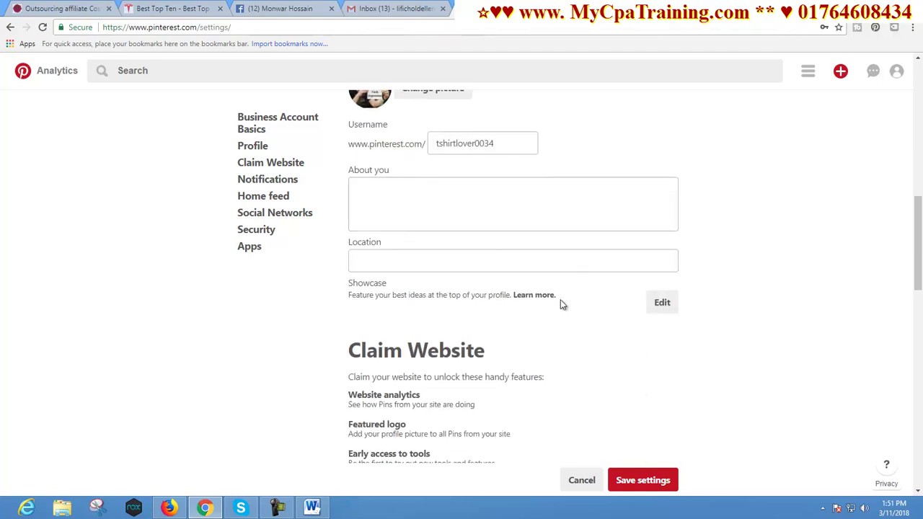
click(415, 203)
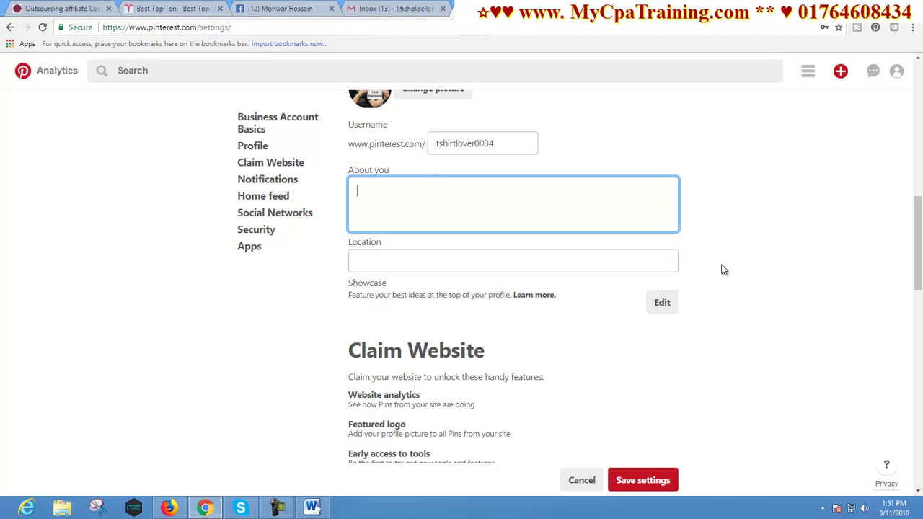
text(You will gett a)
key(BackSpace)
text(all kinds of )
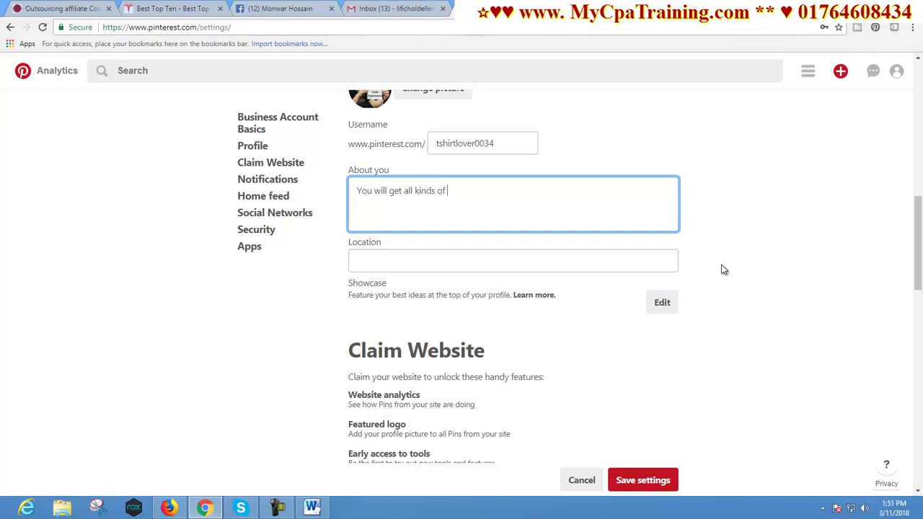
text(latest t Shirt here)
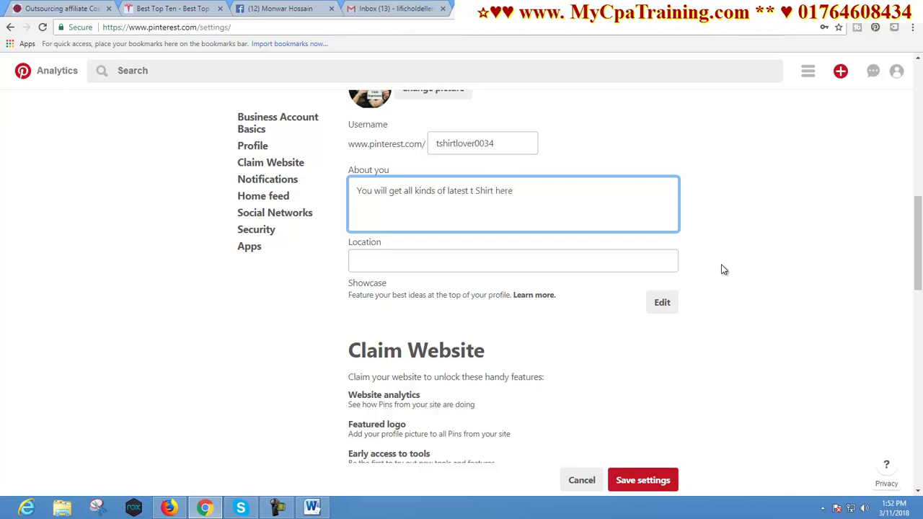
text(....)
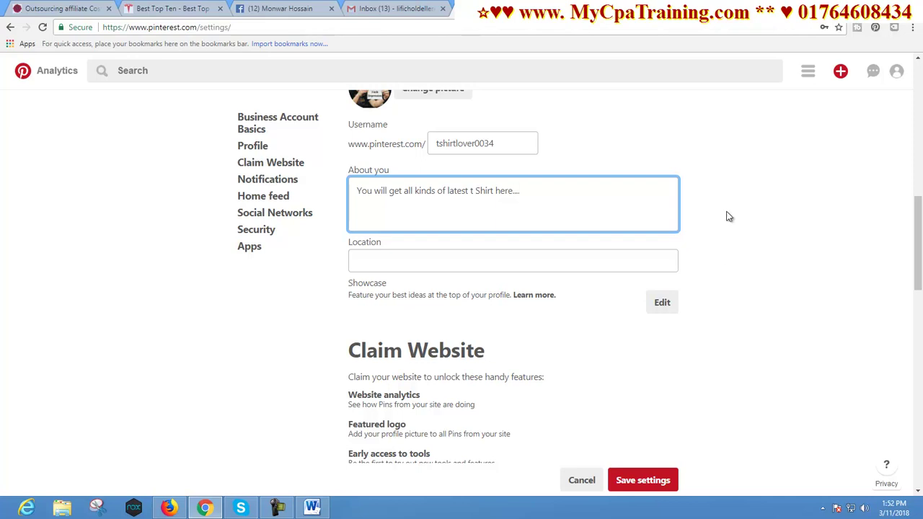
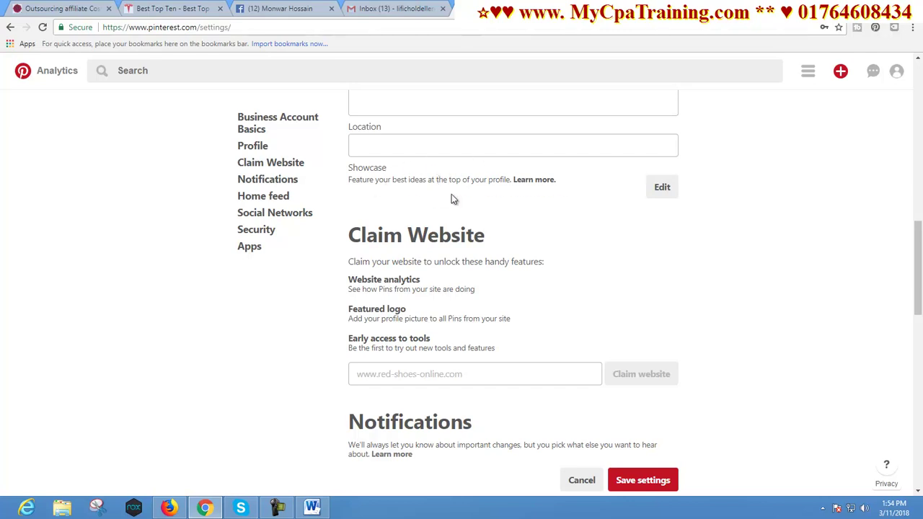
Check the remaining settings sections from Claim Website down to Apps and save the account settings.
scroll(447, 196, down, 2)
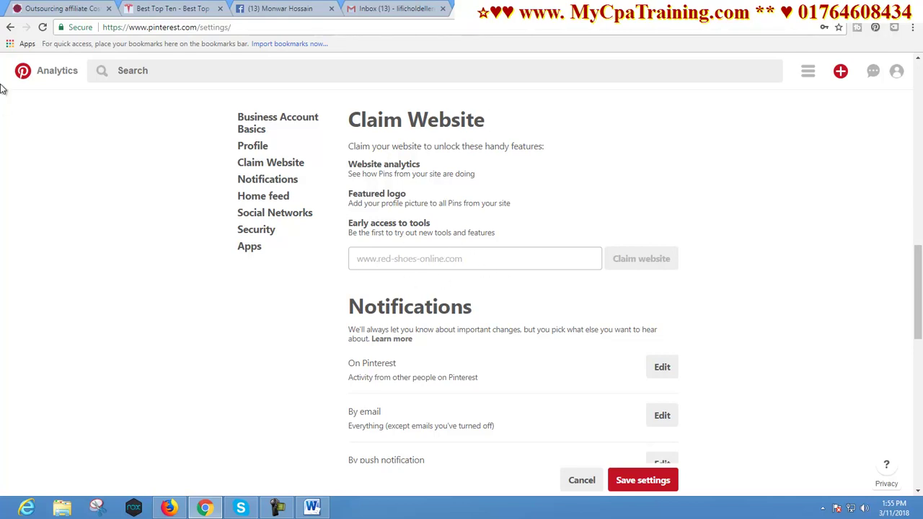
click(69, 75)
scroll(725, 303, down, 2)
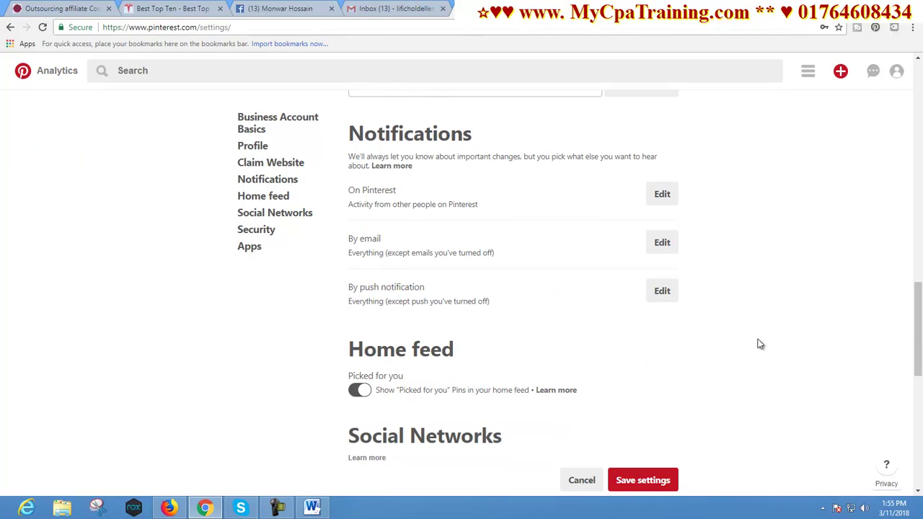
scroll(757, 343, down, 2)
scroll(759, 343, down, 2)
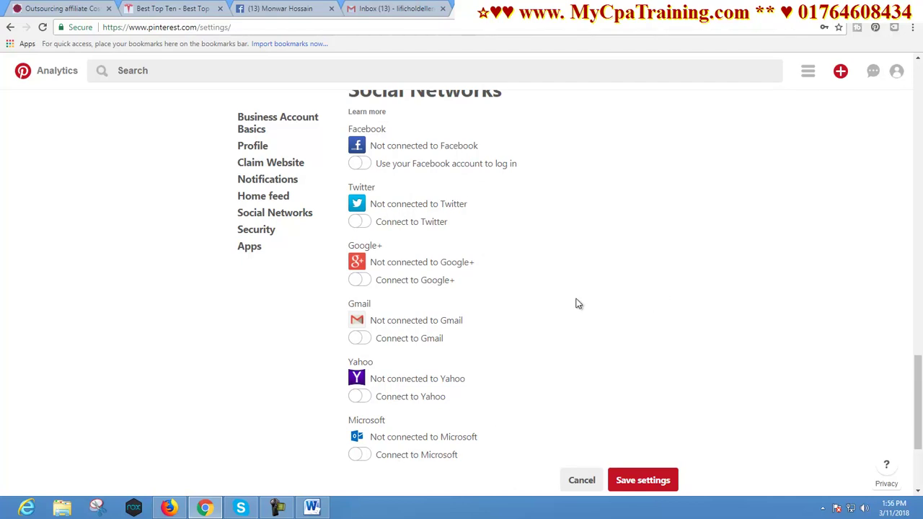
scroll(527, 316, up, 3)
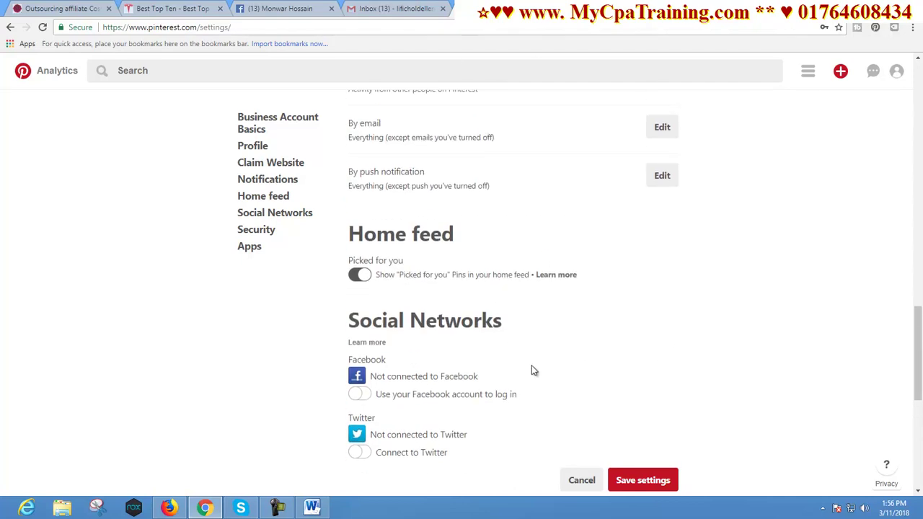
scroll(531, 340, down, 5)
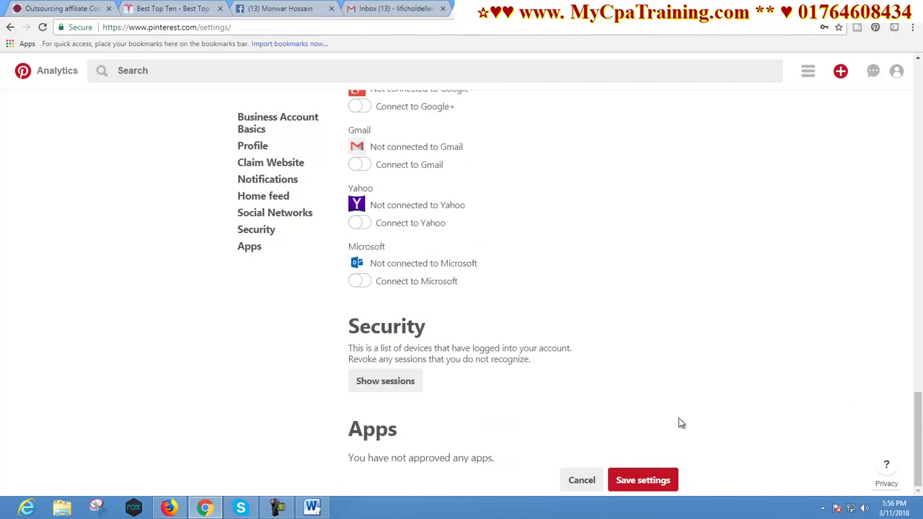
click(643, 481)
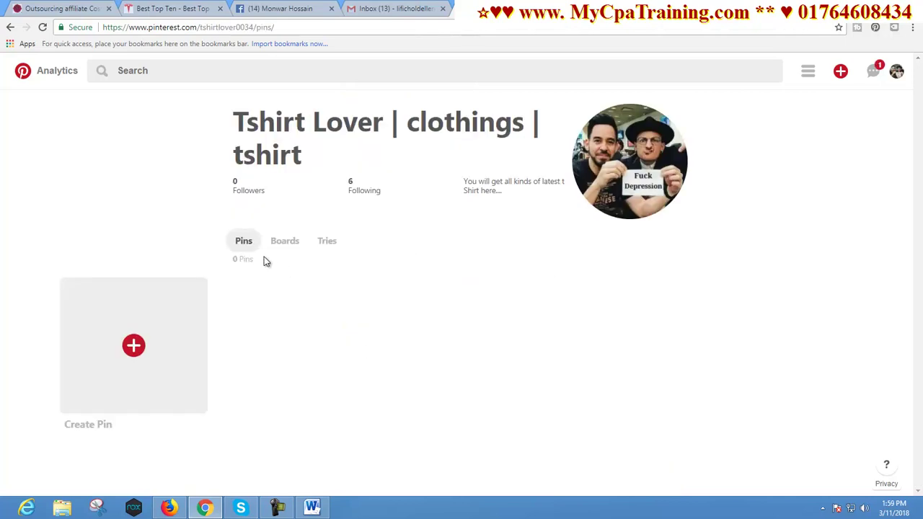
Look through the Pins, Boards and Tries sections of the business profile.
click(292, 249)
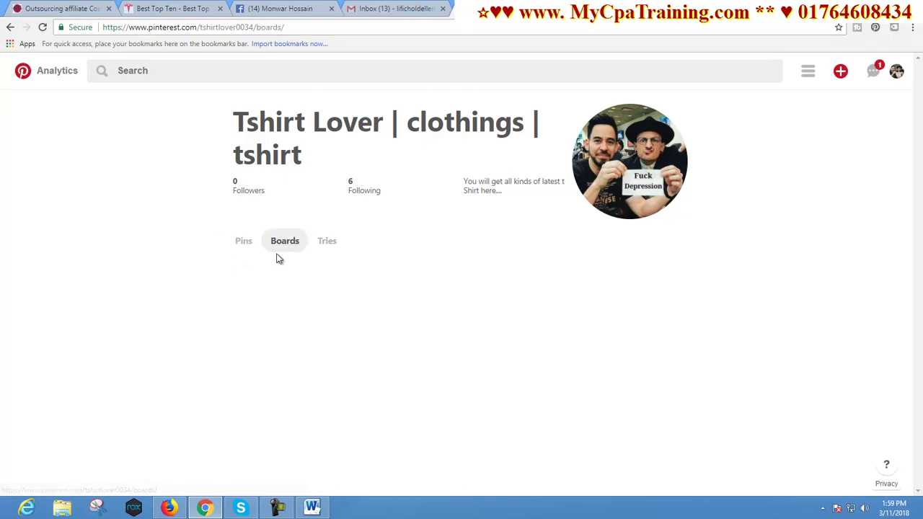
click(244, 246)
click(286, 244)
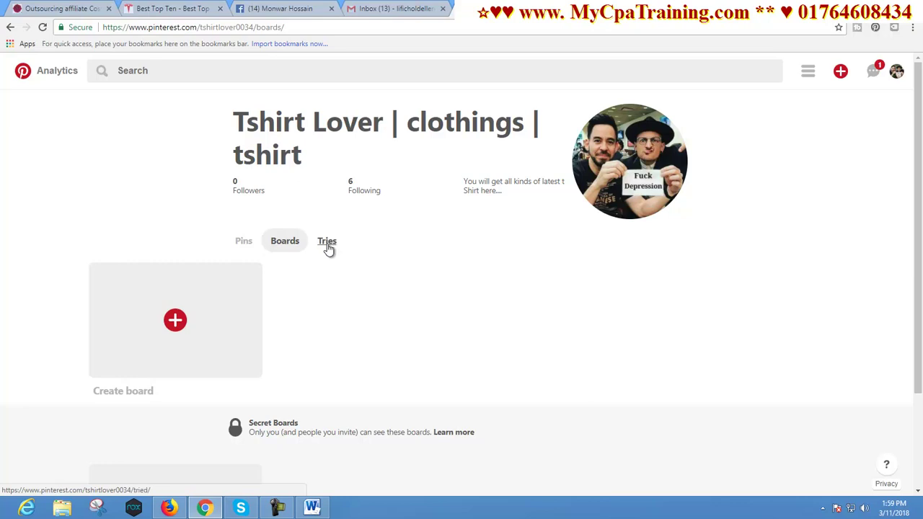
click(327, 242)
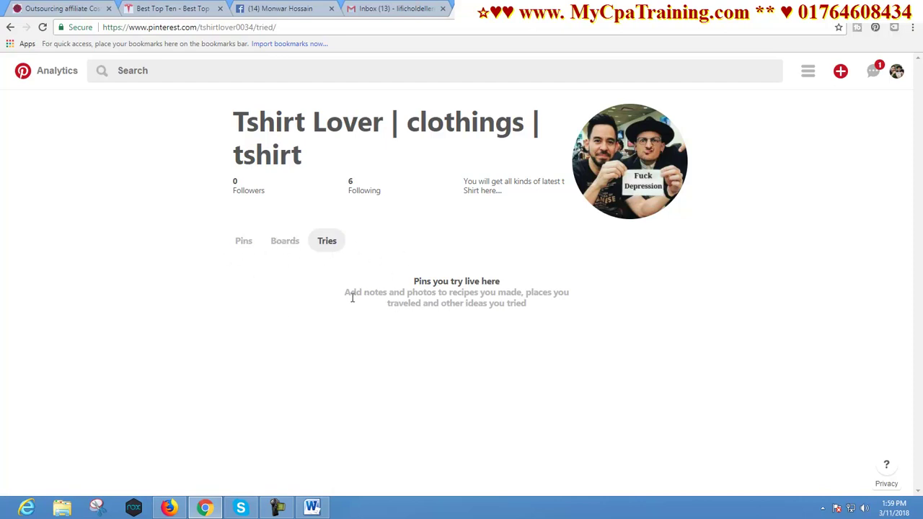
Create a non-secret board named "Dog Tshirt" on the profile.
click(285, 241)
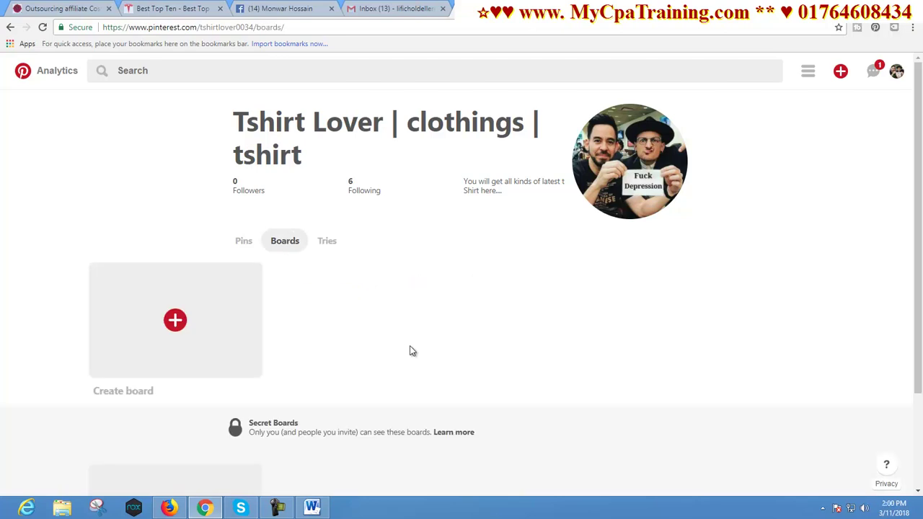
click(179, 325)
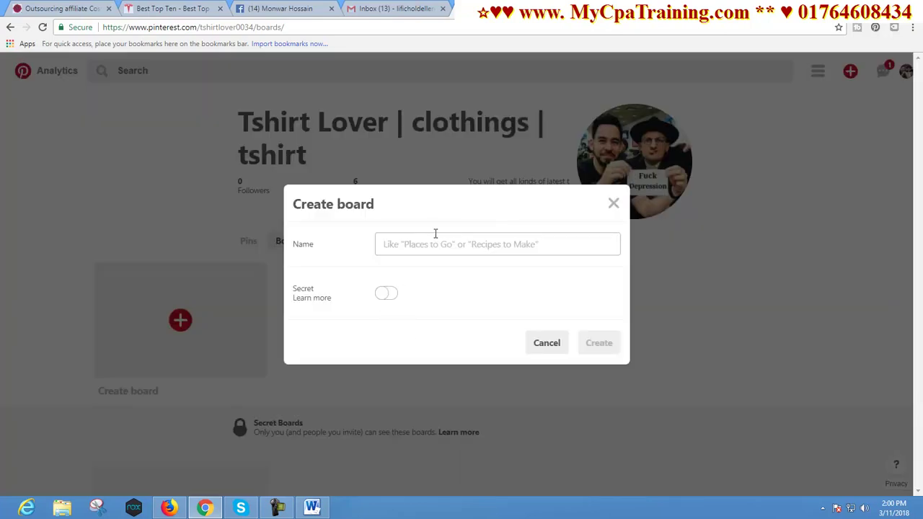
click(420, 243)
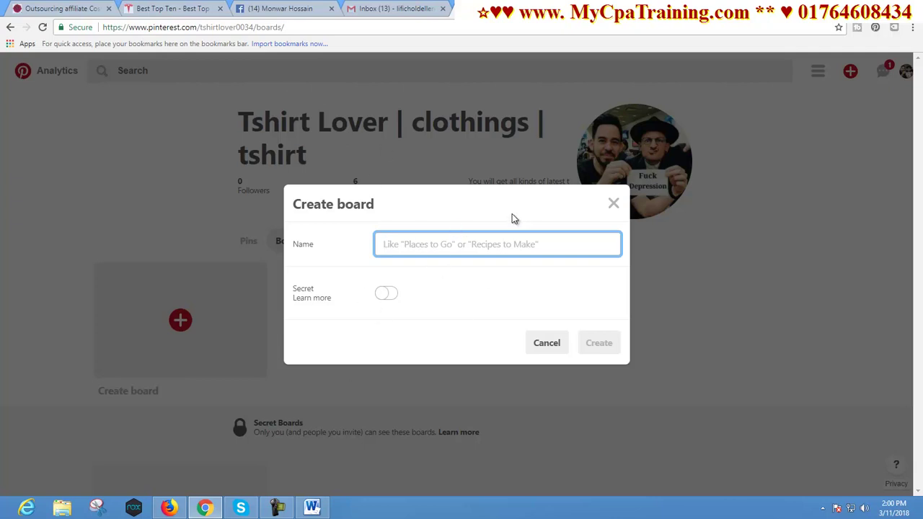
text(D)
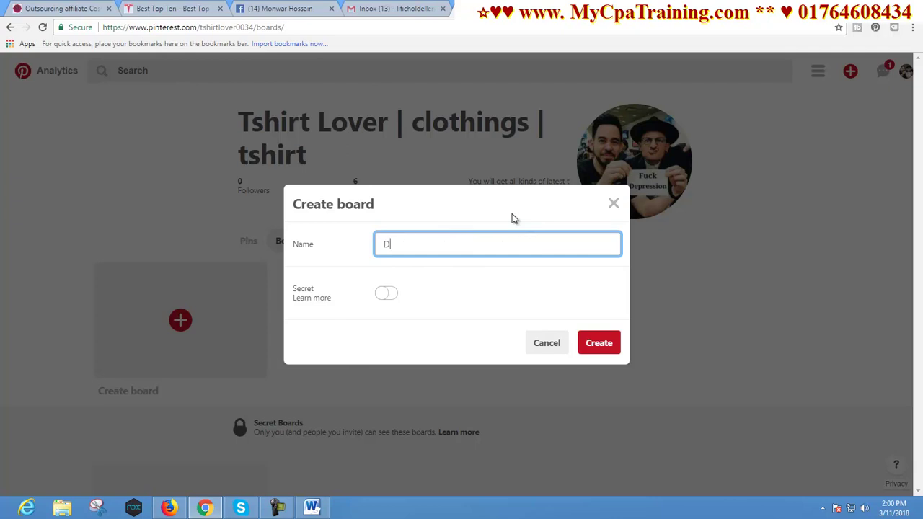
text(og Tshitrt)
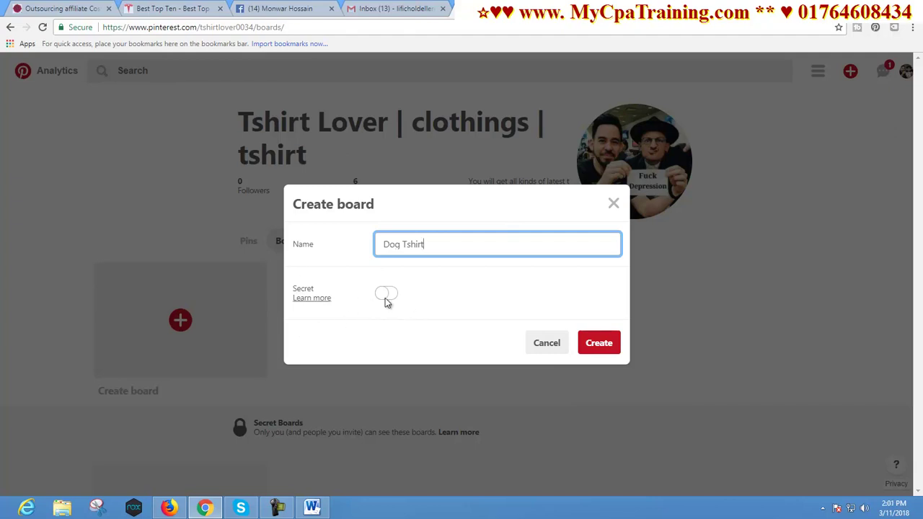
click(601, 344)
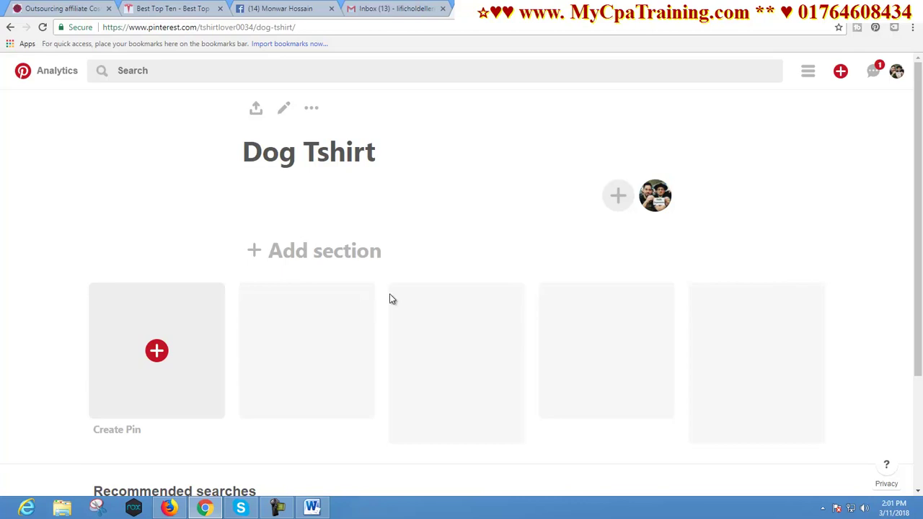
Add the description "You will get all the Dog Tshirt here..." to the Dog Tshirt board and save it.
scroll(388, 298, down, 2)
scroll(361, 303, up, 2)
click(284, 110)
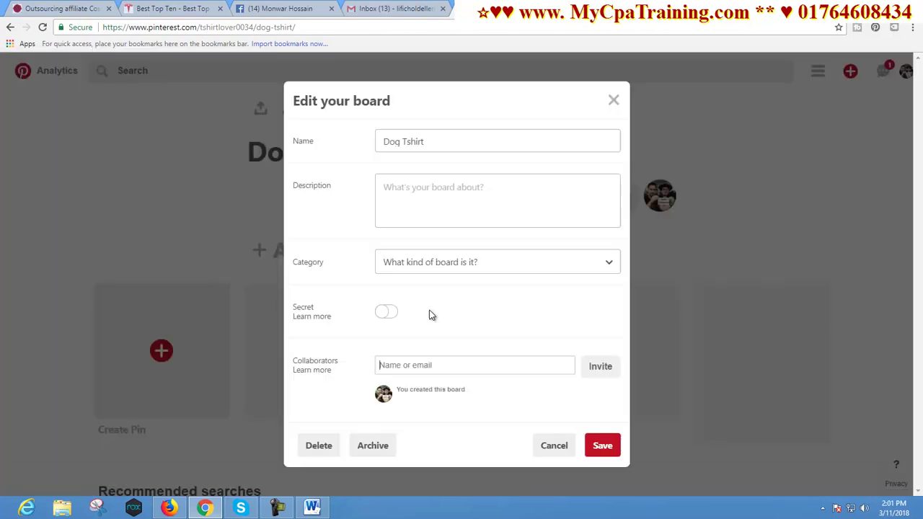
click(394, 189)
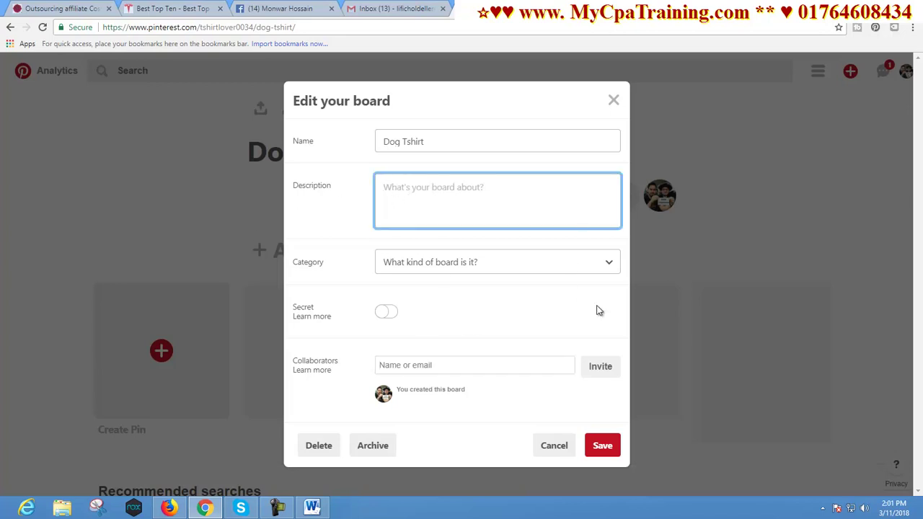
text(You will get )
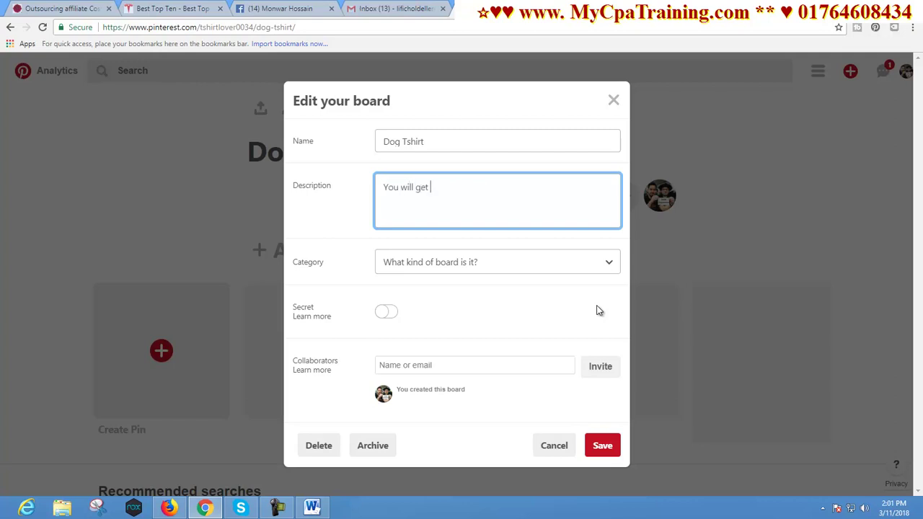
text(all the Dog TR)
key(BackSpace)
text(shirt here...)
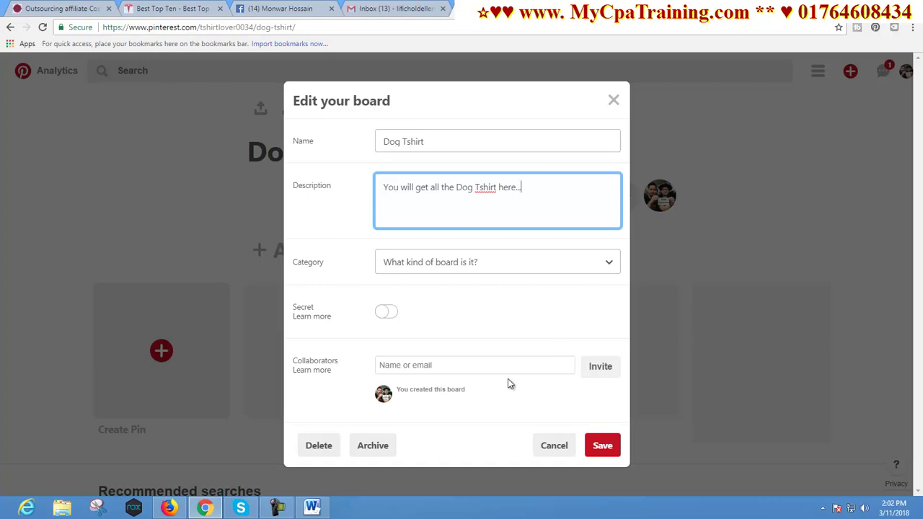
click(597, 448)
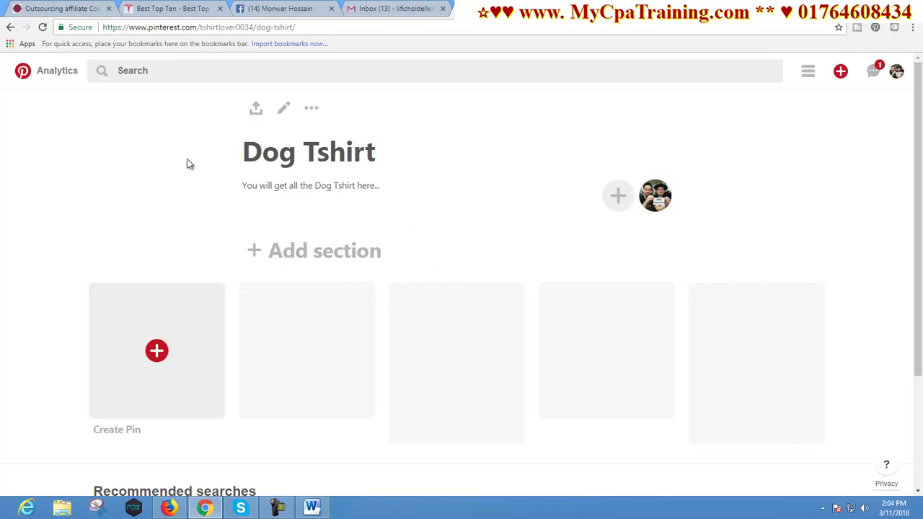
Search Pinterest for "dog tshirt".
click(145, 72)
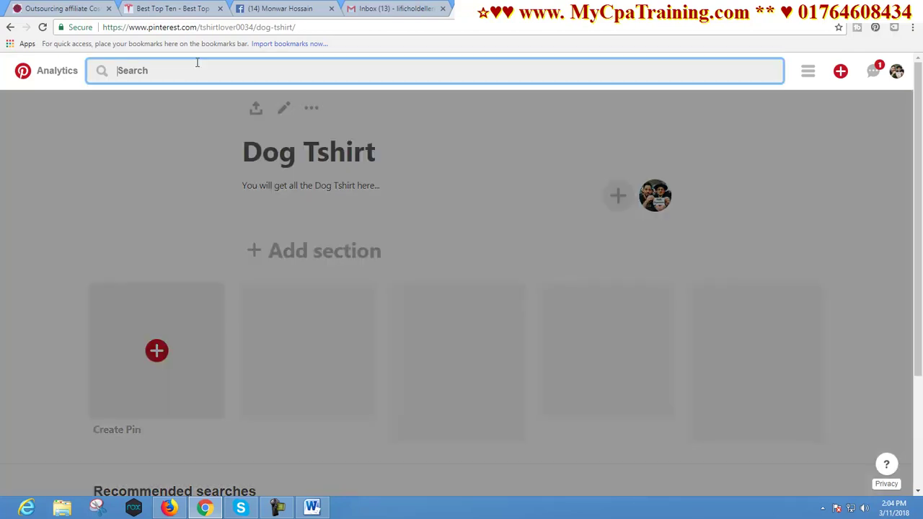
text(dog tshirt)
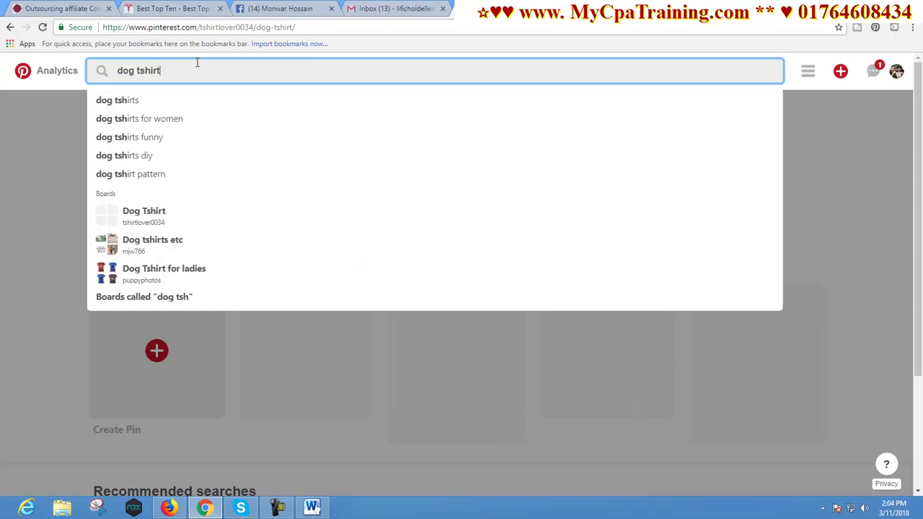
key(Return)
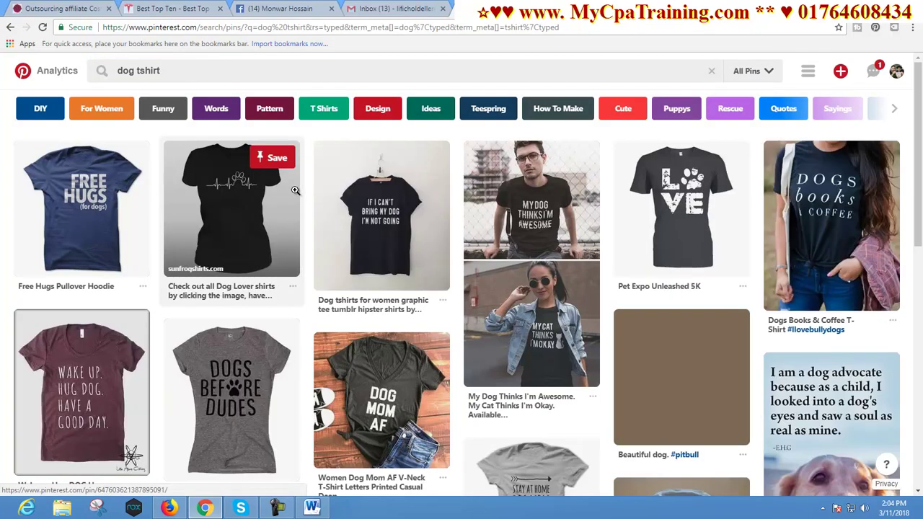
Save the pin of the black T-shirt with the heartbeat line and paw print to the Dog Tshirt board.
click(233, 215)
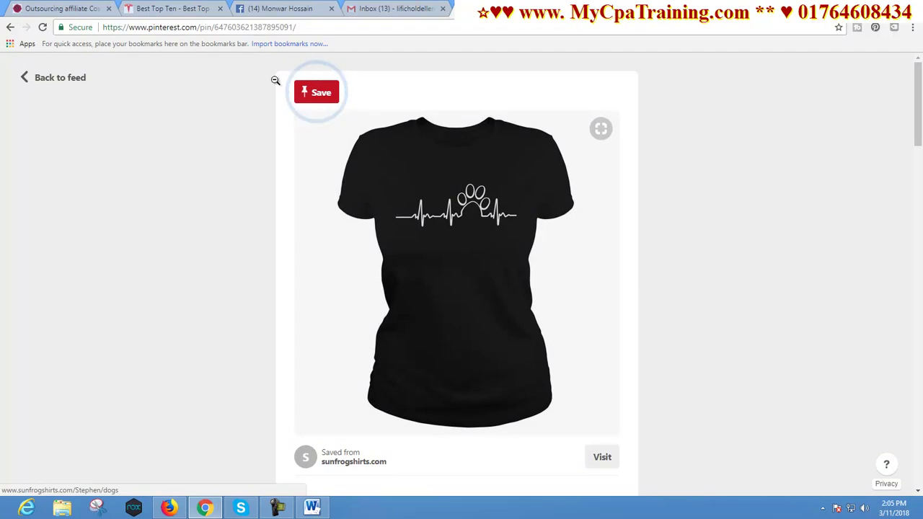
click(316, 96)
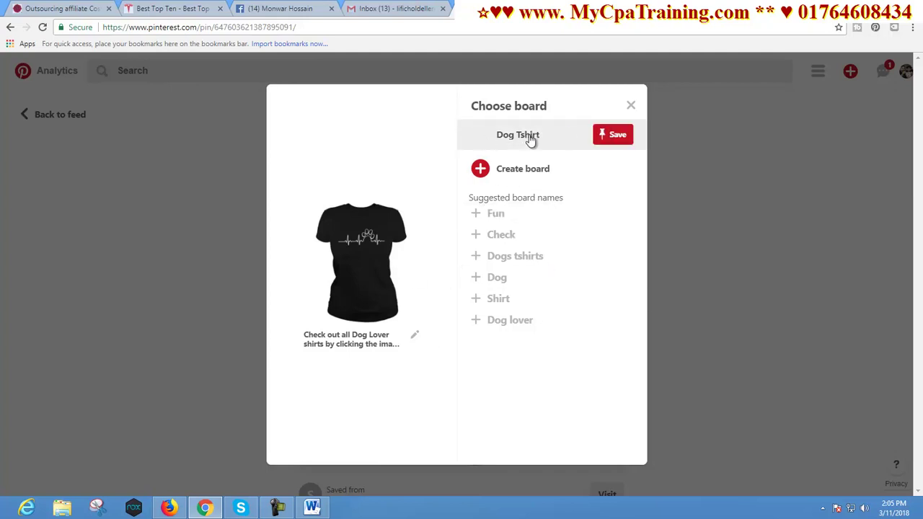
click(615, 136)
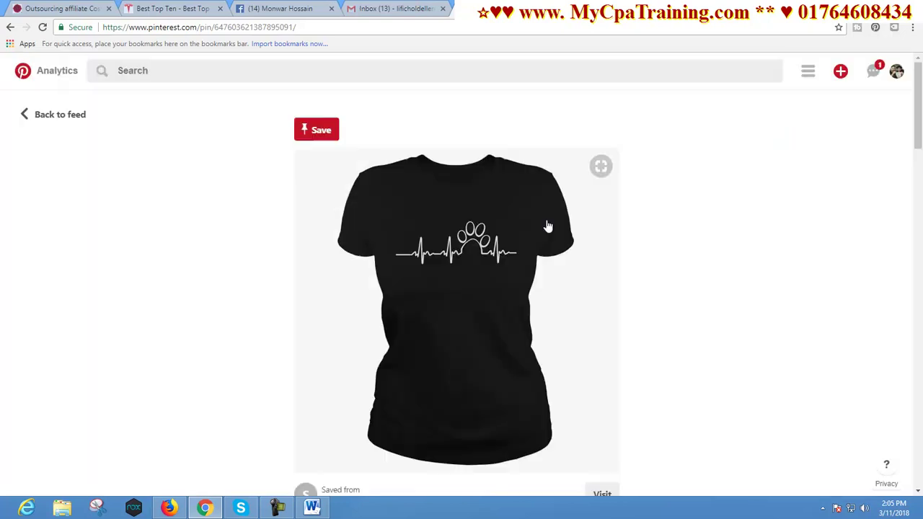
scroll(525, 240, down, 3)
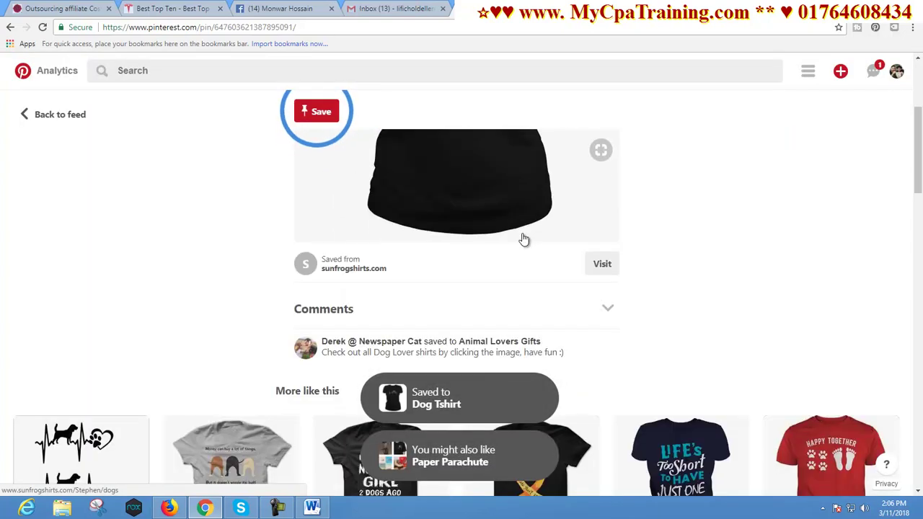
scroll(525, 240, up, 3)
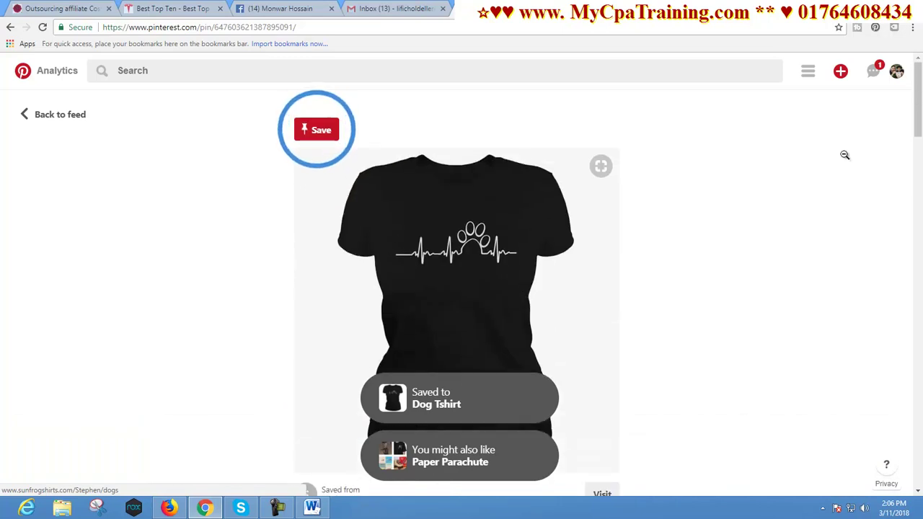
mouse_move(889, 85)
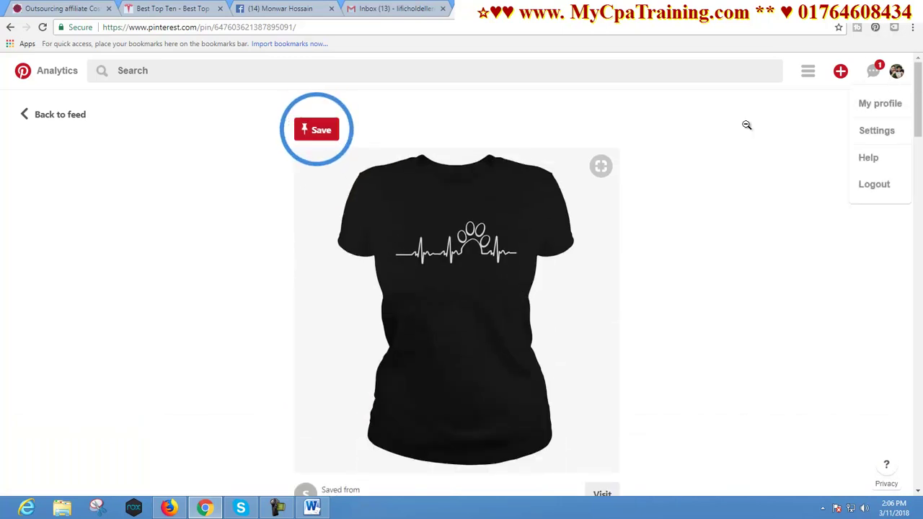
Open the business profile and start a new image pin using the red stage photo beginning 22728686 from the Linkin Park Marketing folder.
click(877, 106)
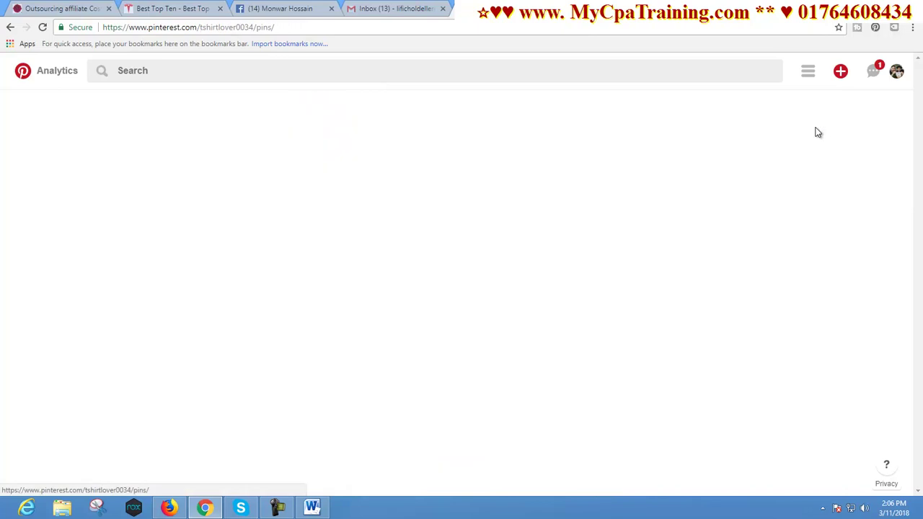
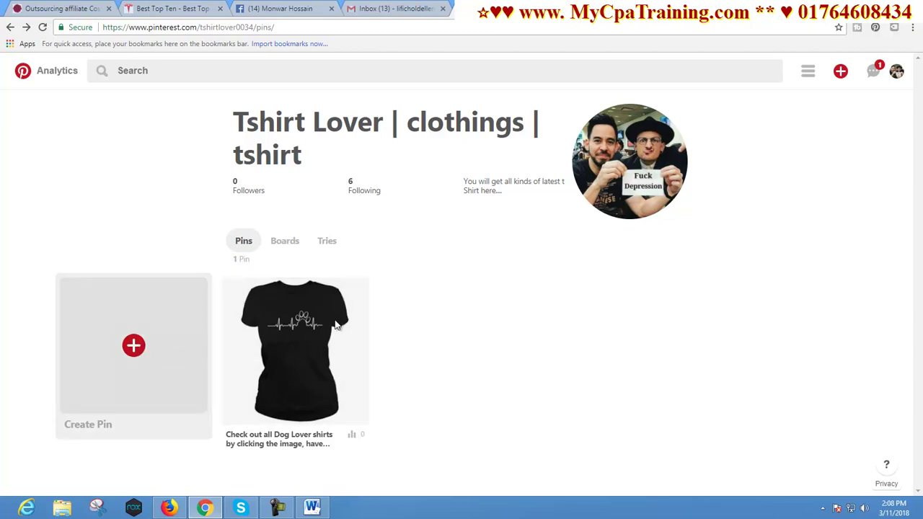
click(842, 71)
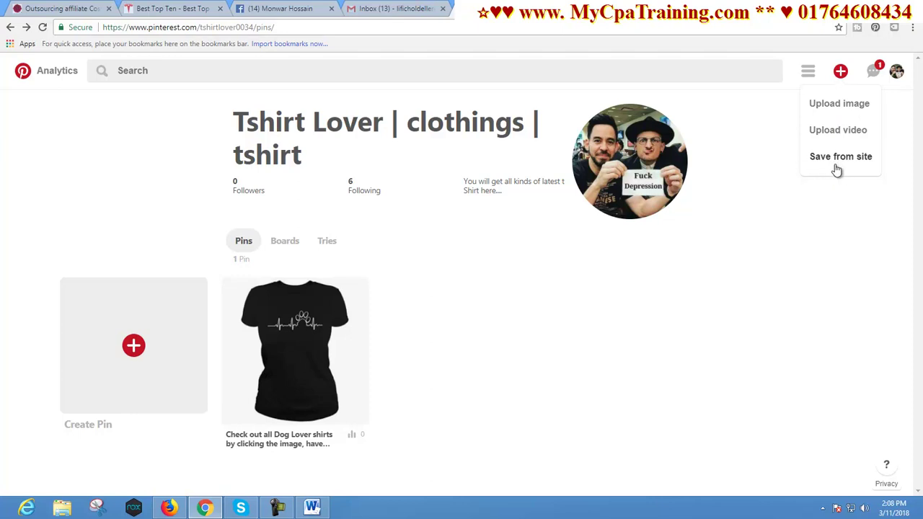
click(736, 234)
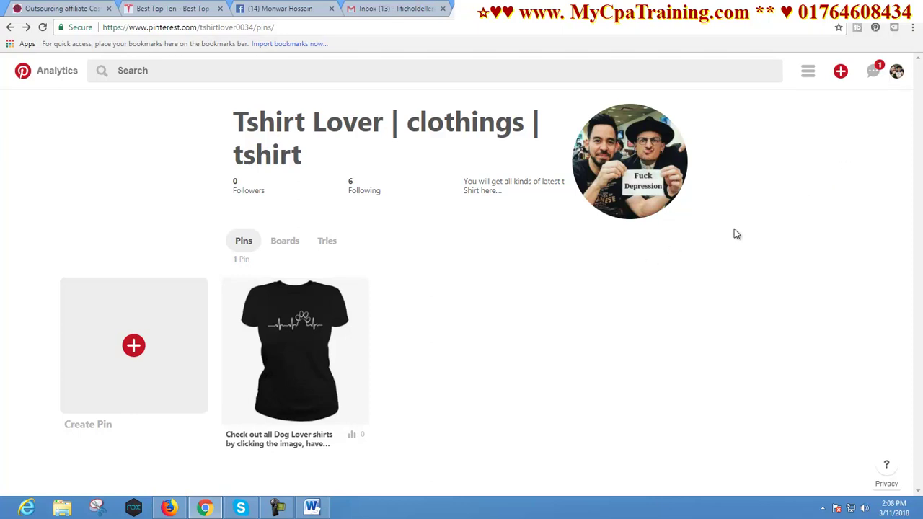
click(841, 83)
click(838, 106)
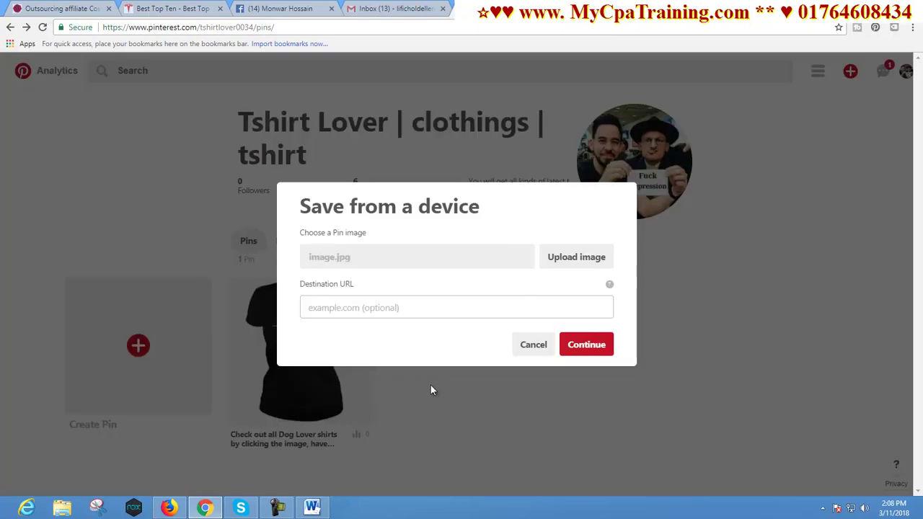
click(580, 266)
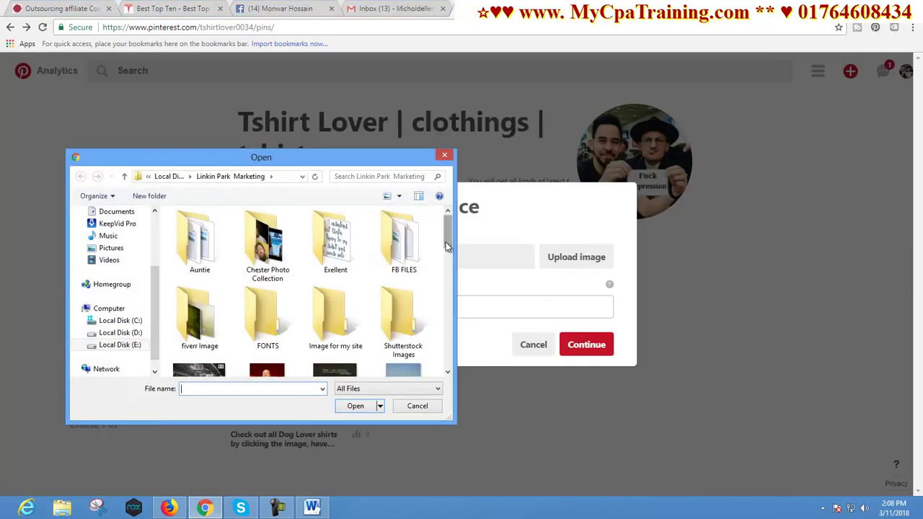
scroll(447, 260, down, 1)
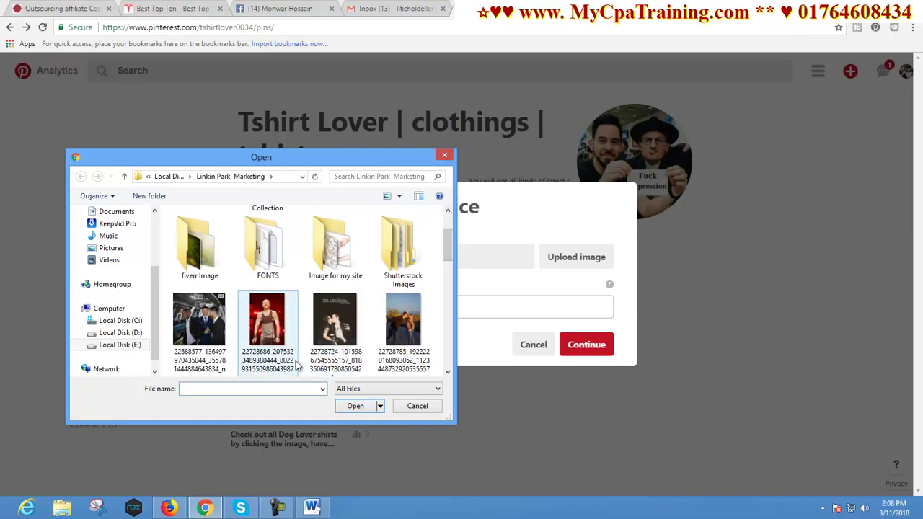
click(267, 331)
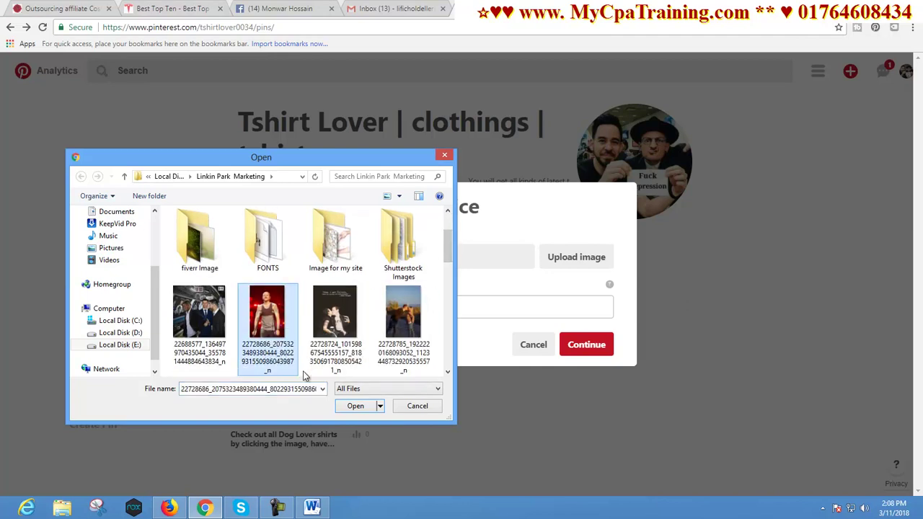
click(353, 406)
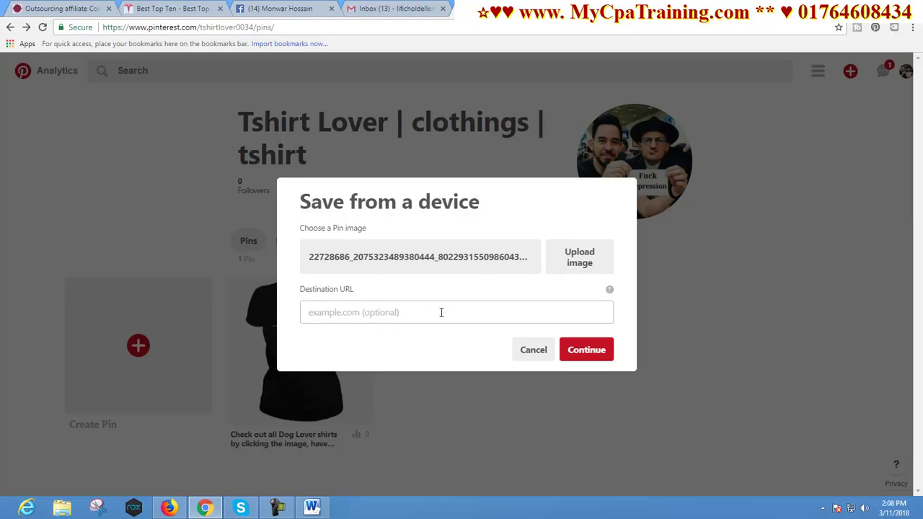
Save the uploaded photo pin to the Dog Tshirt board without a destination URL or description, and dismiss the confirmation.
click(363, 313)
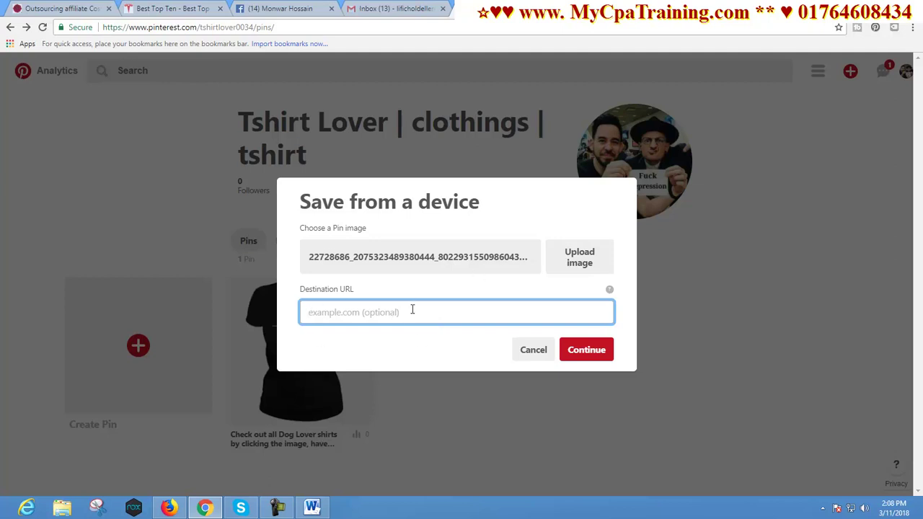
click(588, 354)
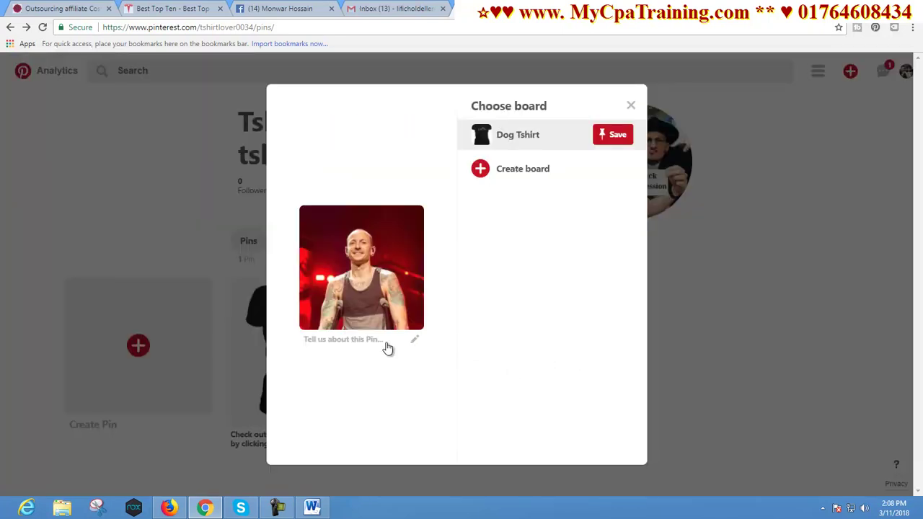
click(415, 343)
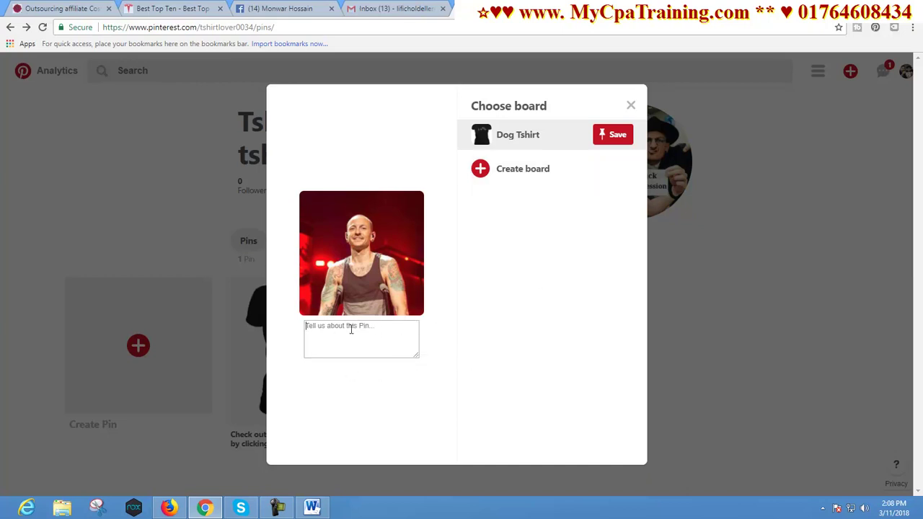
click(589, 329)
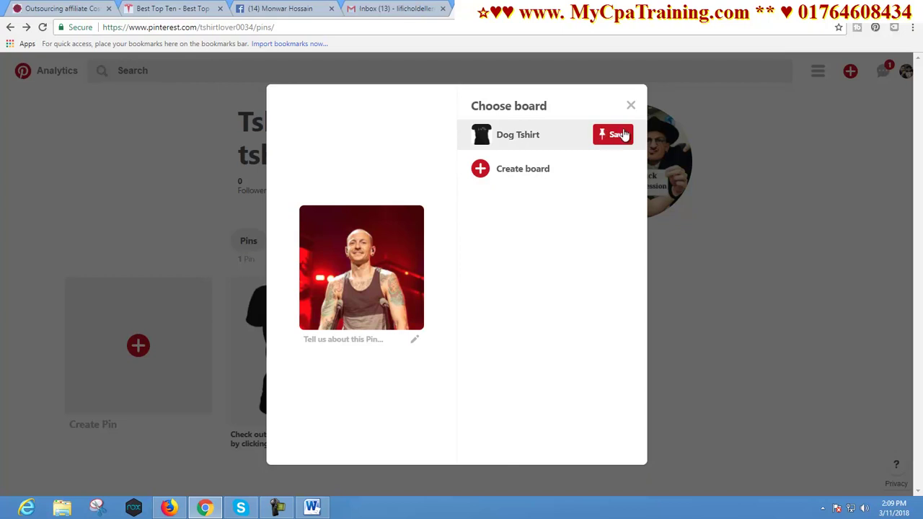
click(620, 135)
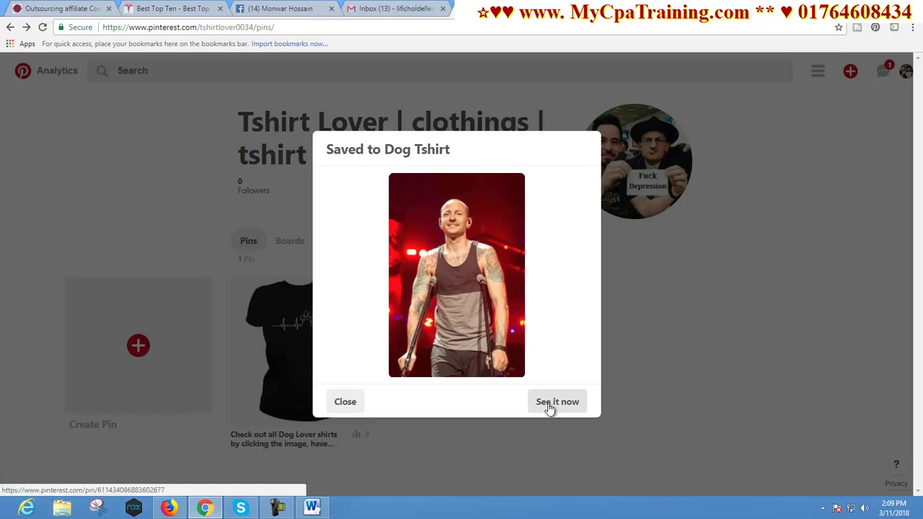
click(344, 401)
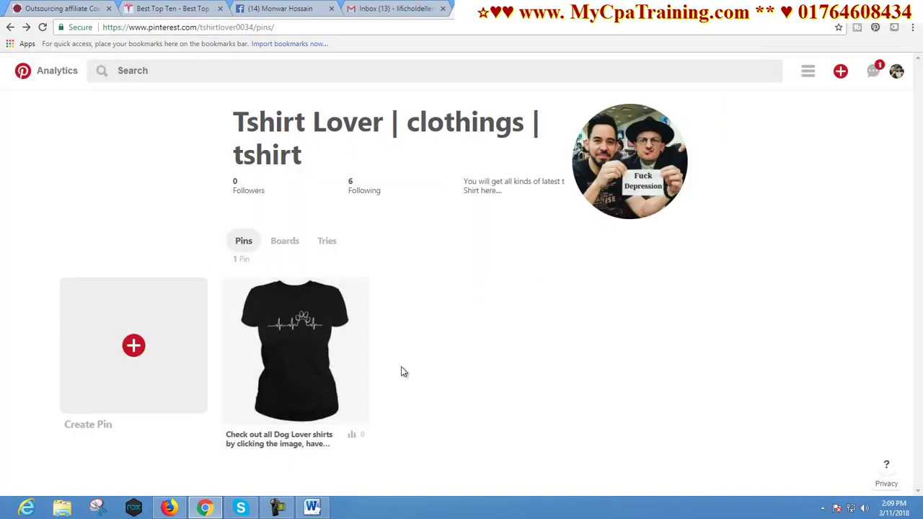
Open the Dog Tshirt board from the profile's boards to review its saved pins.
click(897, 71)
click(880, 113)
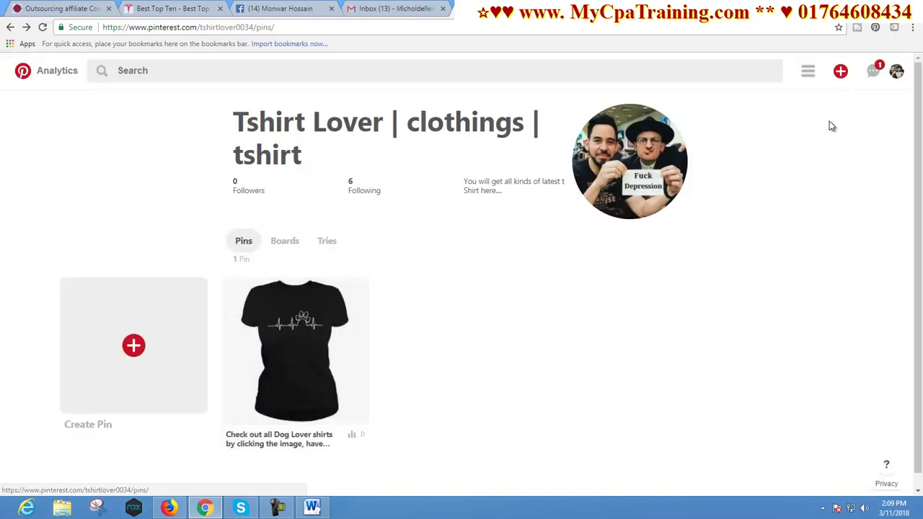
click(285, 242)
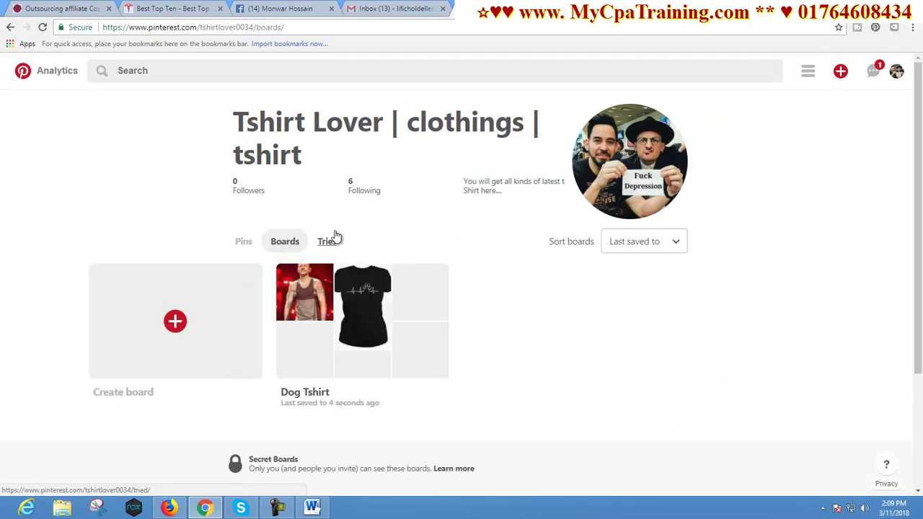
scroll(443, 239, down, 2)
click(399, 220)
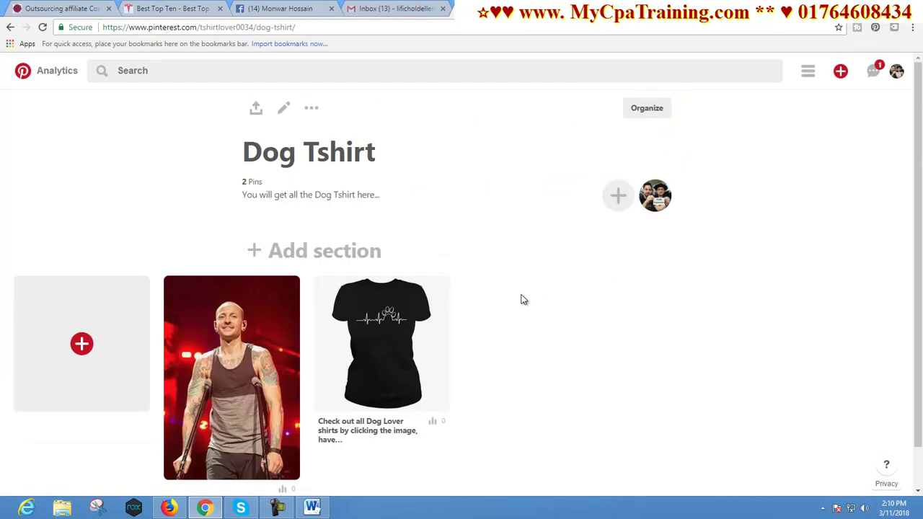
click(57, 75)
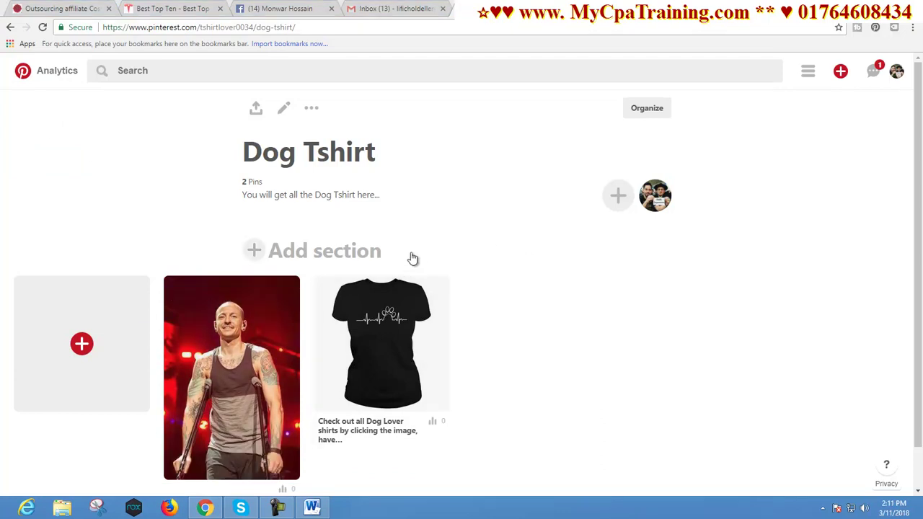
Switch to the already open Facebook profile page.
click(300, 11)
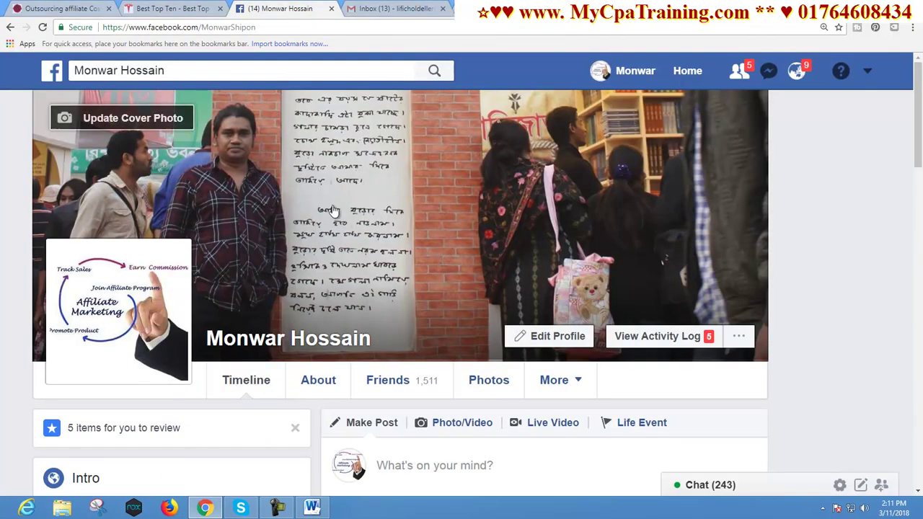